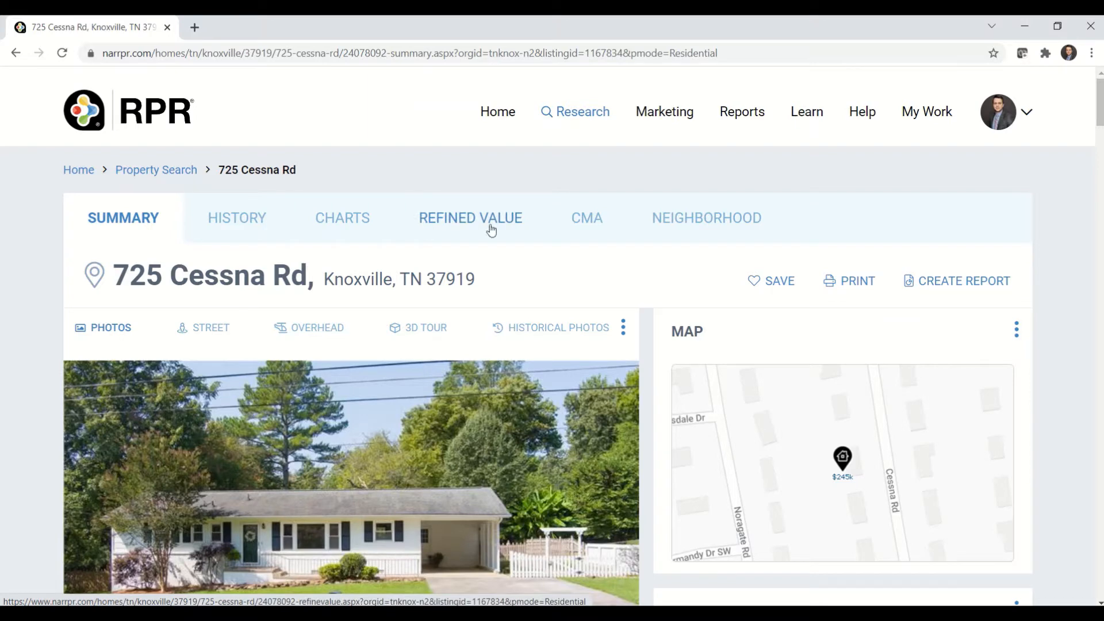
- Open the property's CMA and look through the analysis types and the five valuation steps
click(595, 226)
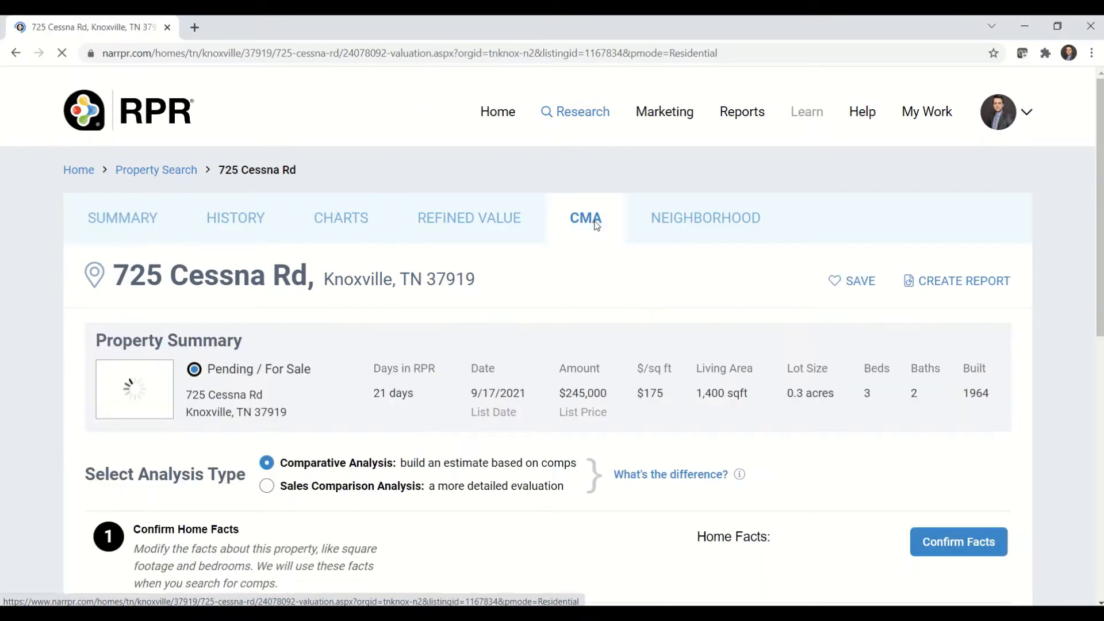
scroll(611, 397, down, 2)
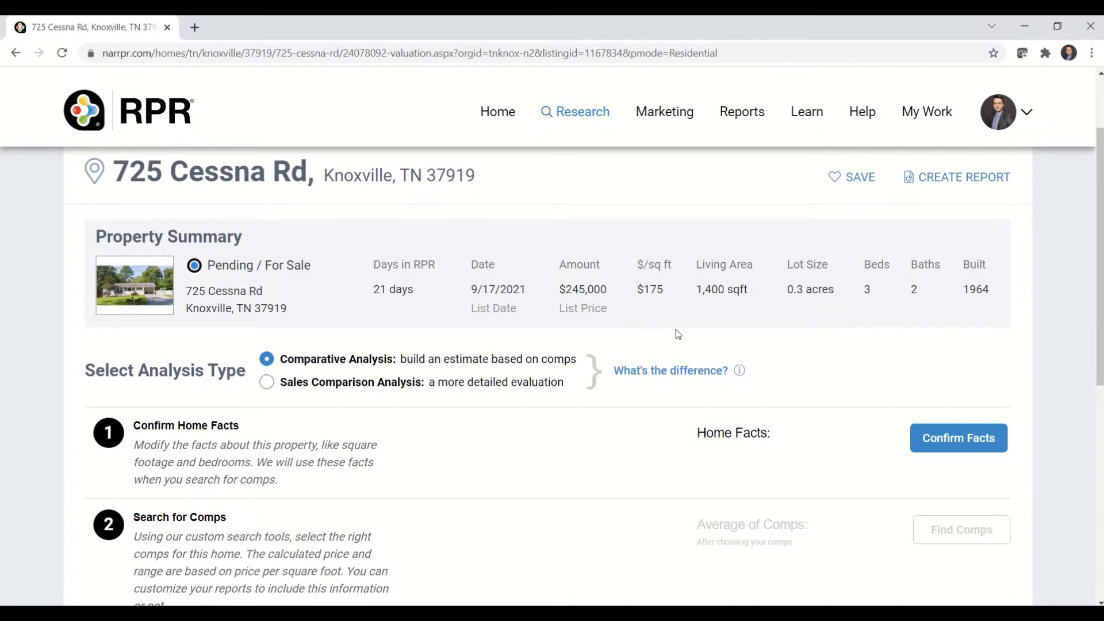
scroll(618, 469, down, 1)
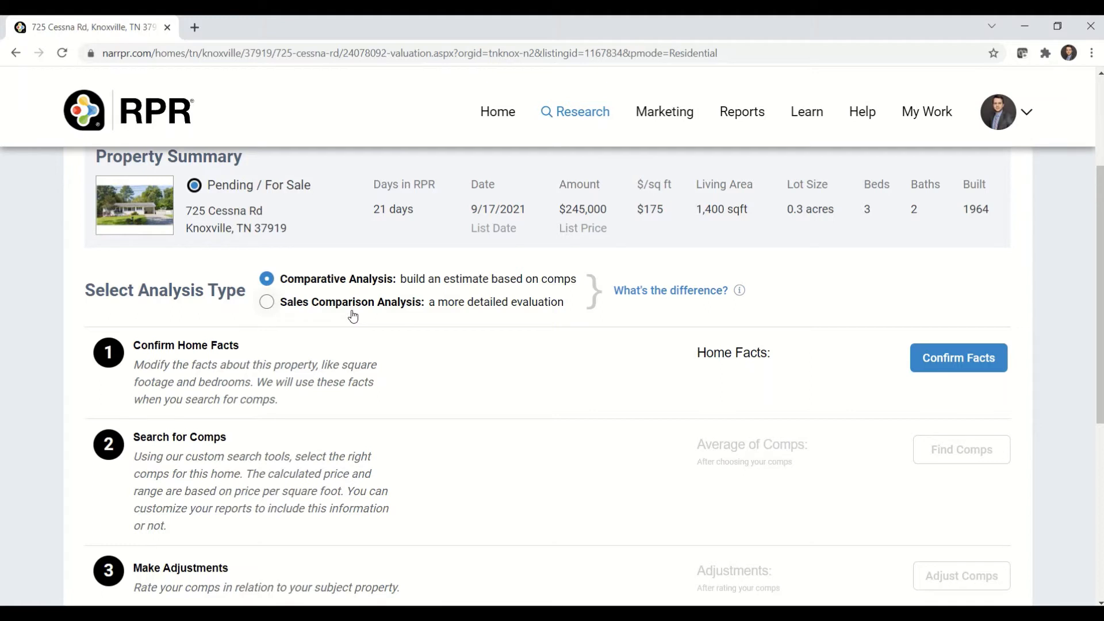
scroll(425, 354, down, 1)
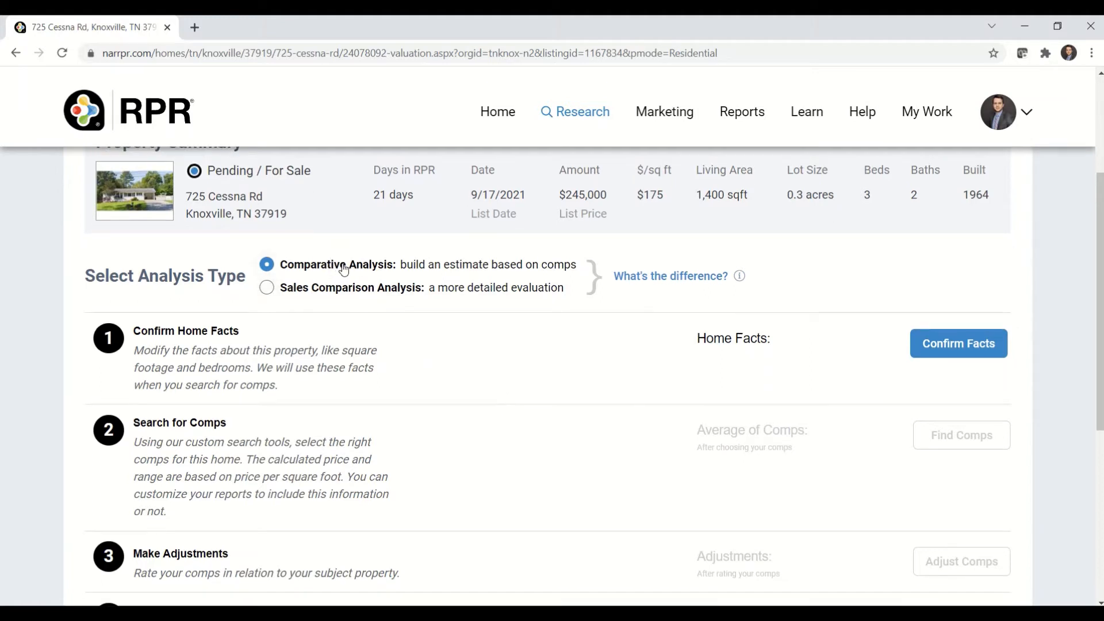
scroll(473, 355, down, 2)
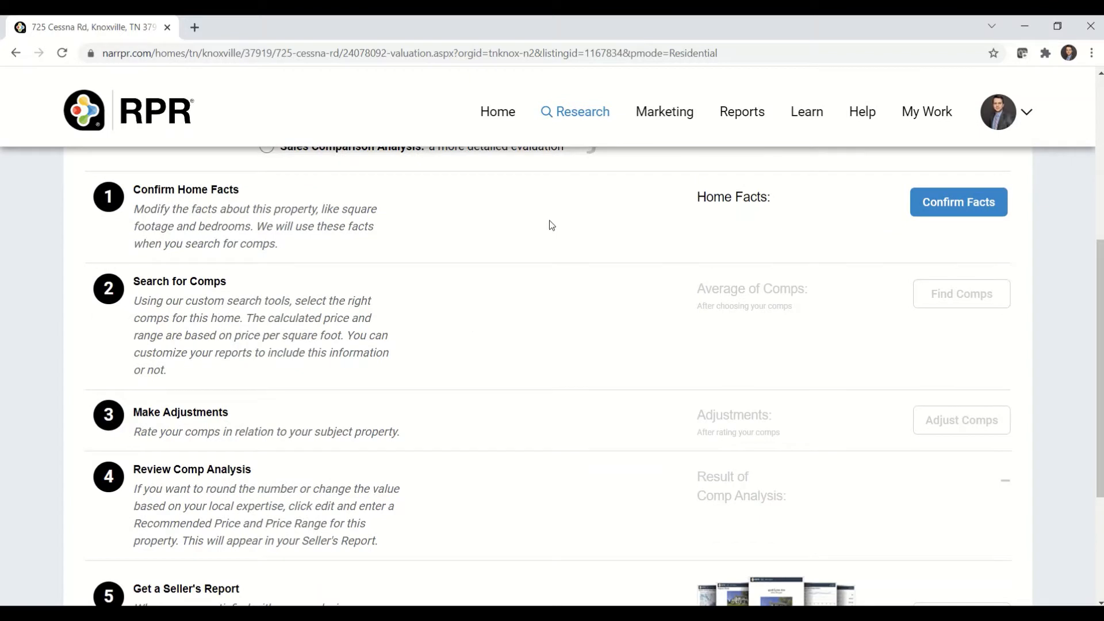
scroll(549, 225, down, 1)
- Review the property's public record and listing facts, and confirm the home facts without entering any changes
click(945, 186)
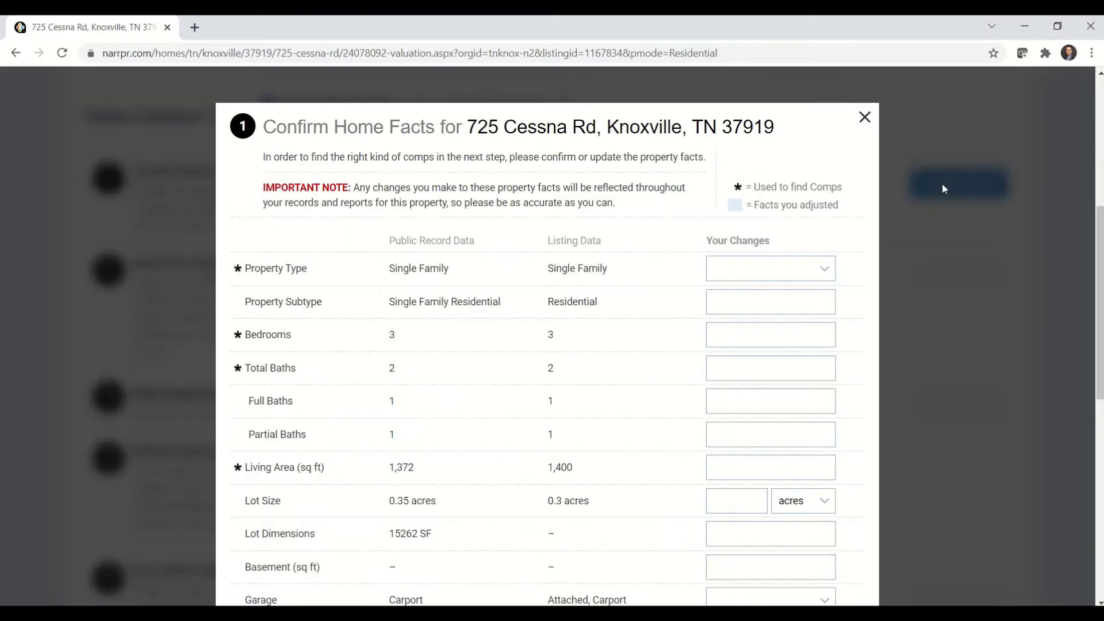
scroll(552, 288, down, 1)
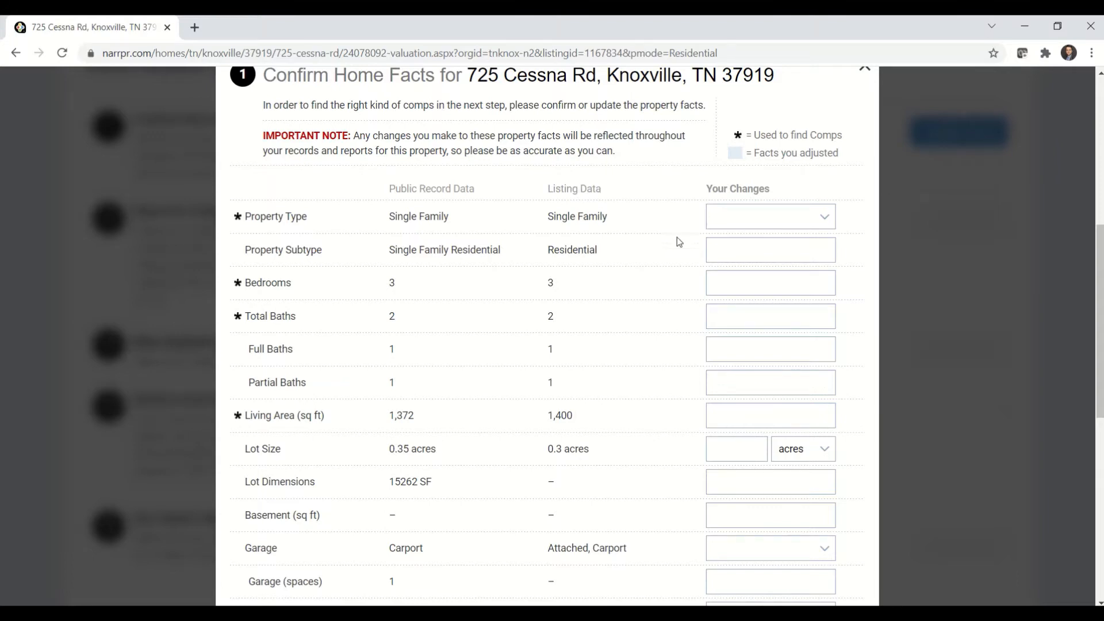
scroll(671, 254, down, 1)
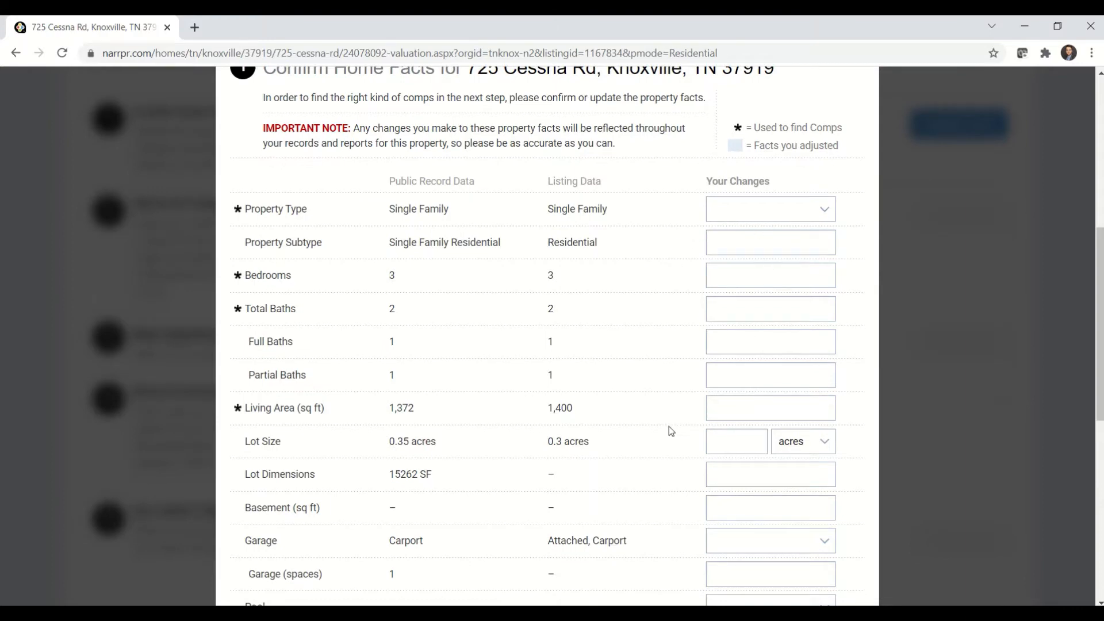
scroll(668, 427, down, 4)
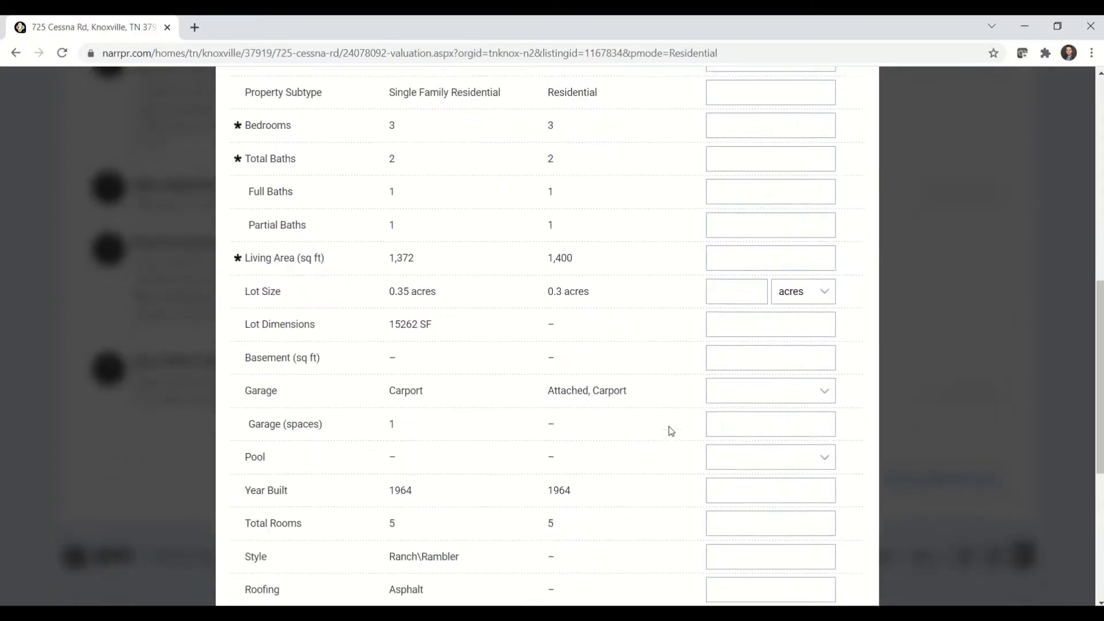
scroll(668, 425, down, 5)
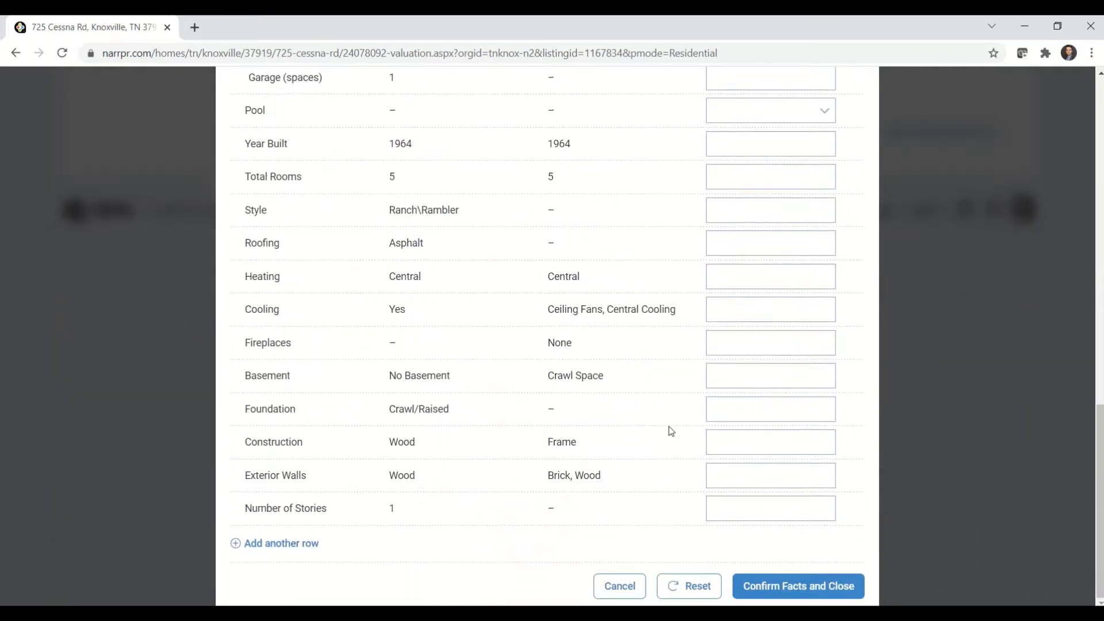
click(794, 586)
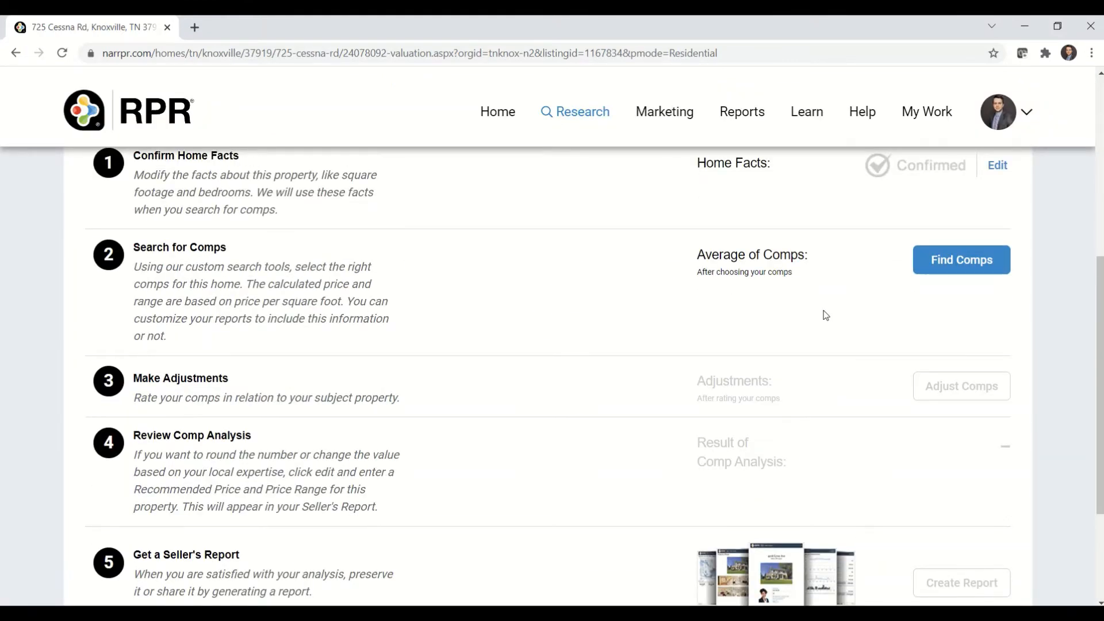
- Start finding comps and modify the search to cover the subject's micro neighborhood, West Oaks in Knoxville, TN
click(963, 268)
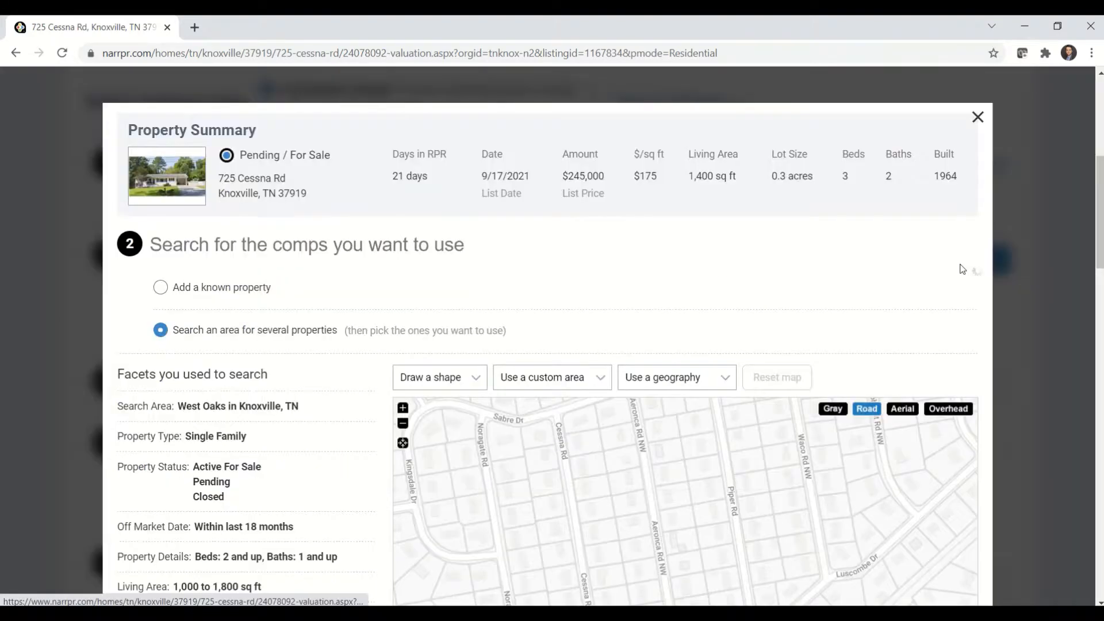
scroll(362, 399, down, 7)
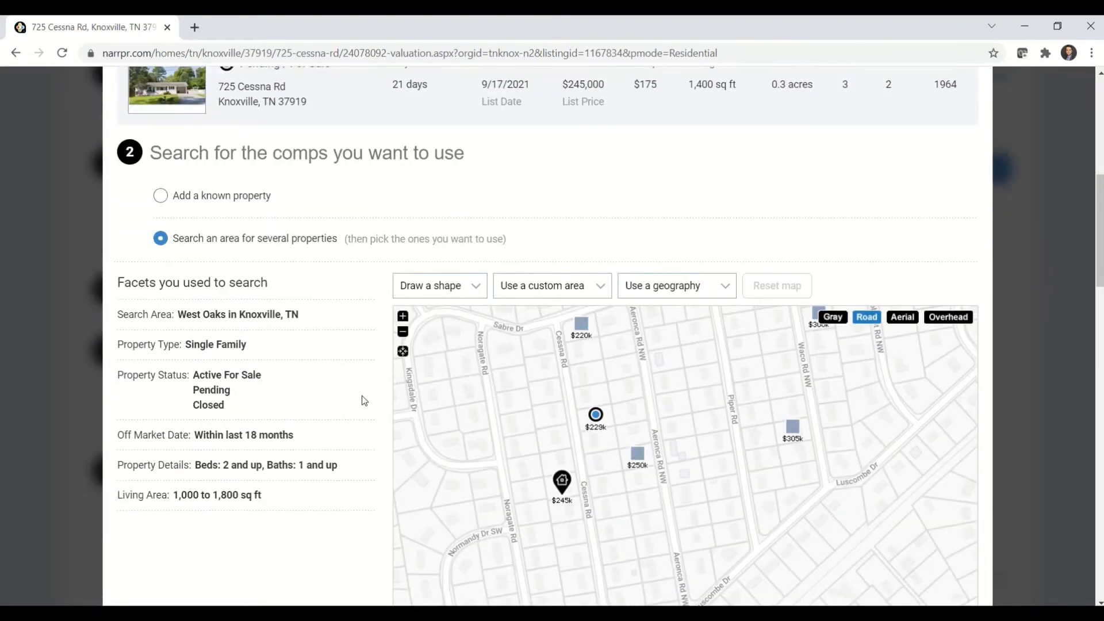
click(172, 472)
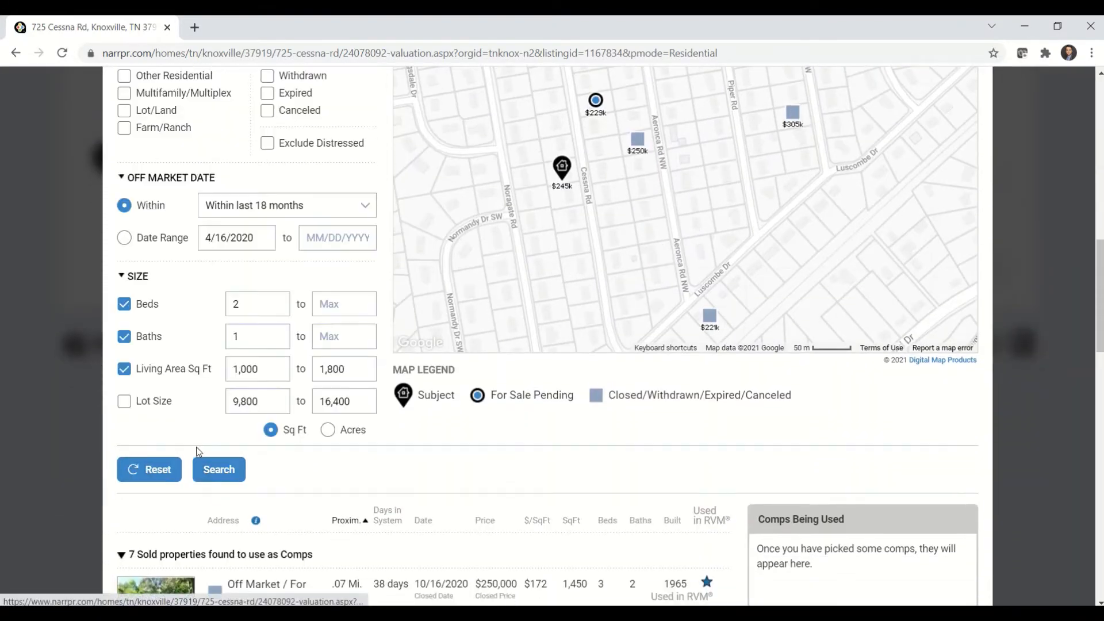
scroll(385, 189, up, 2)
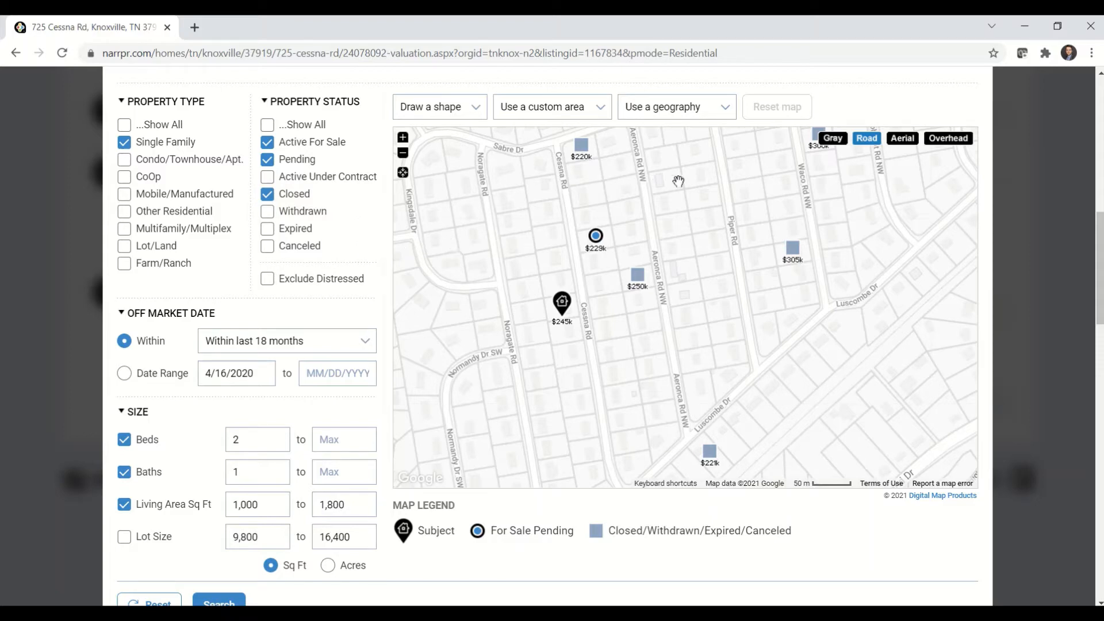
click(699, 115)
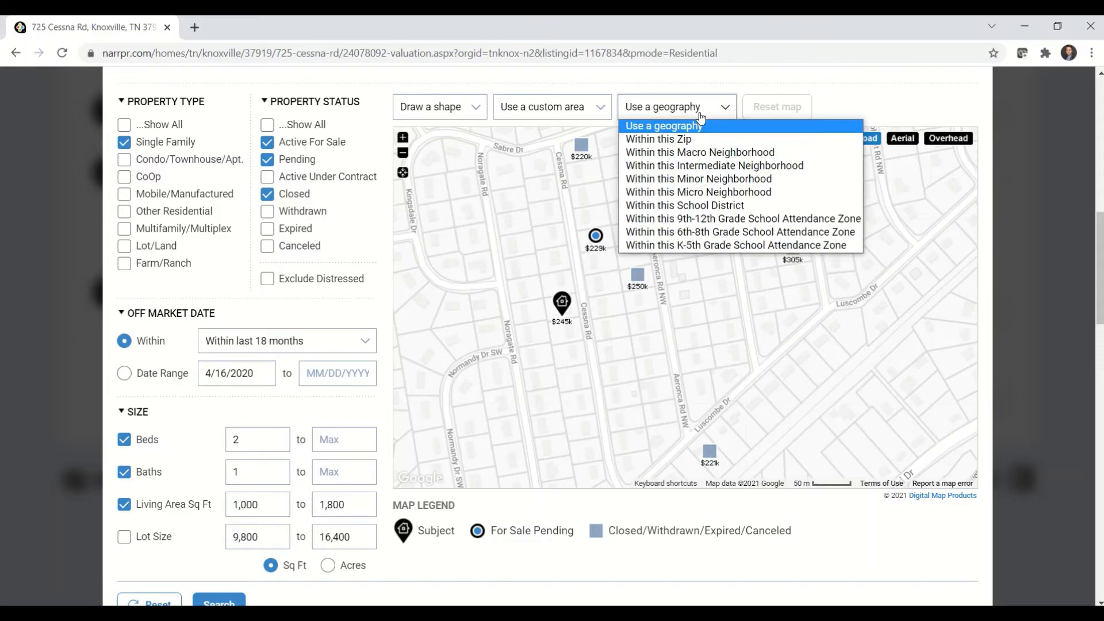
click(766, 193)
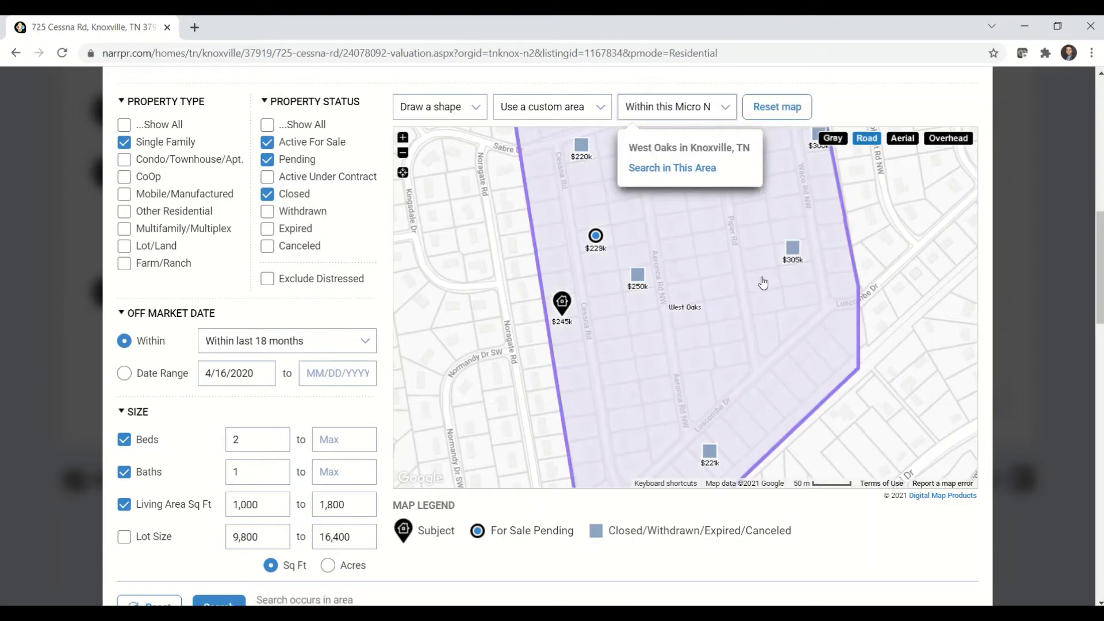
click(672, 168)
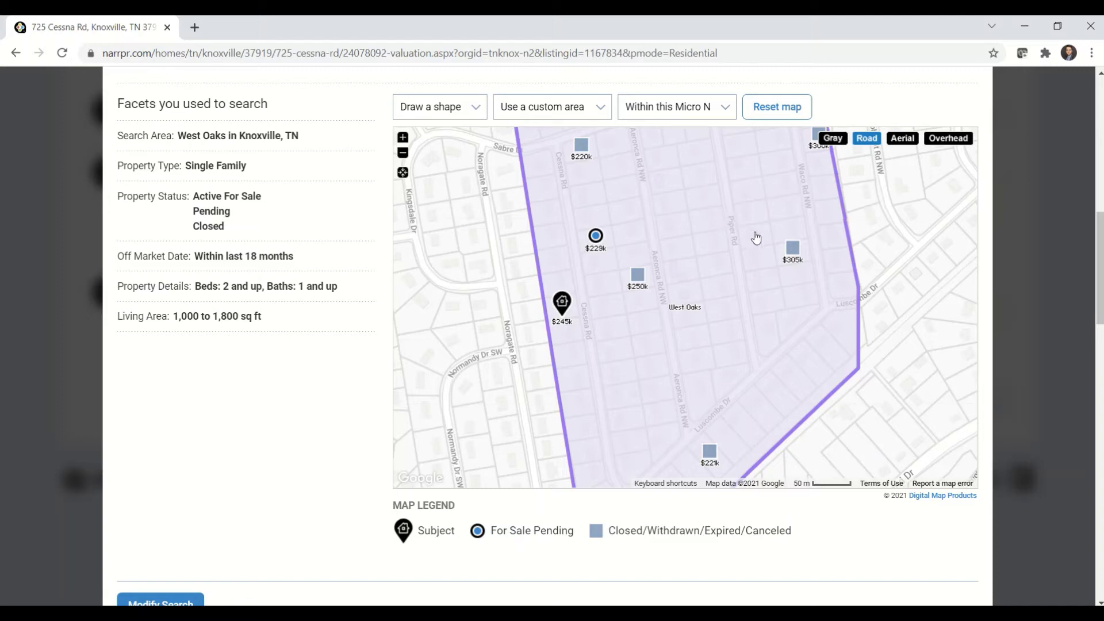
- Select the nearby sold property on Aeronca Rd from the map as a comp
click(638, 279)
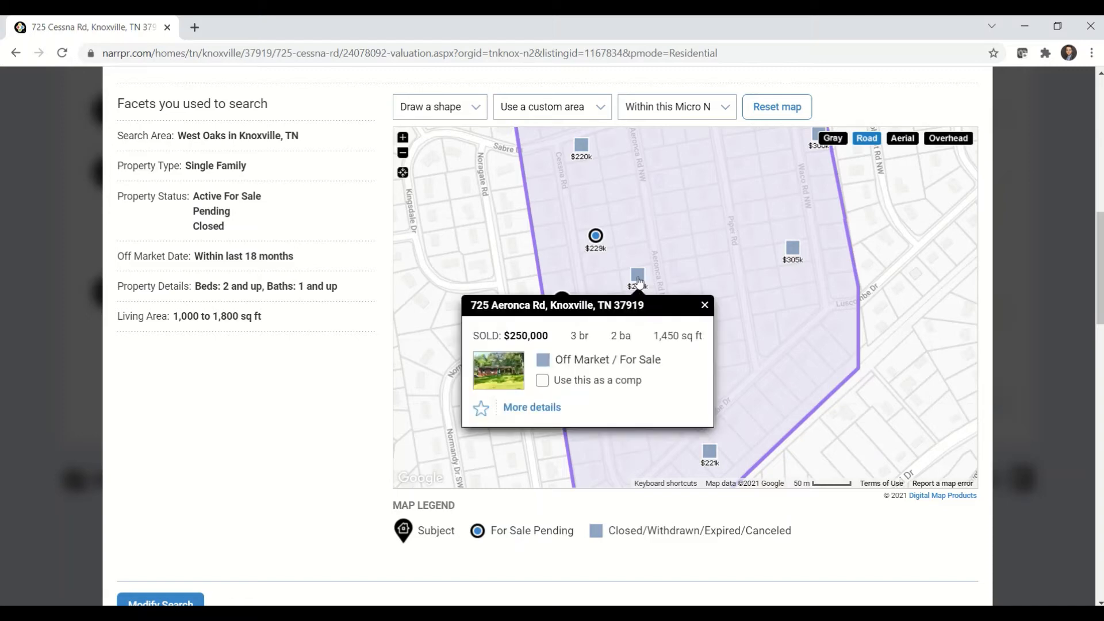
click(542, 380)
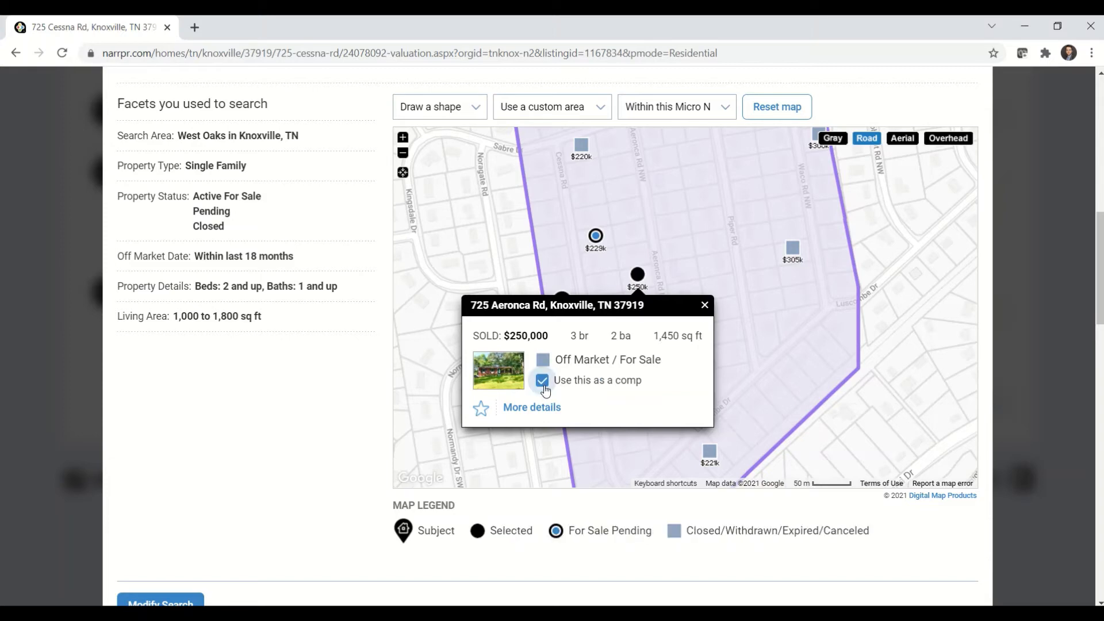
scroll(348, 507, down, 4)
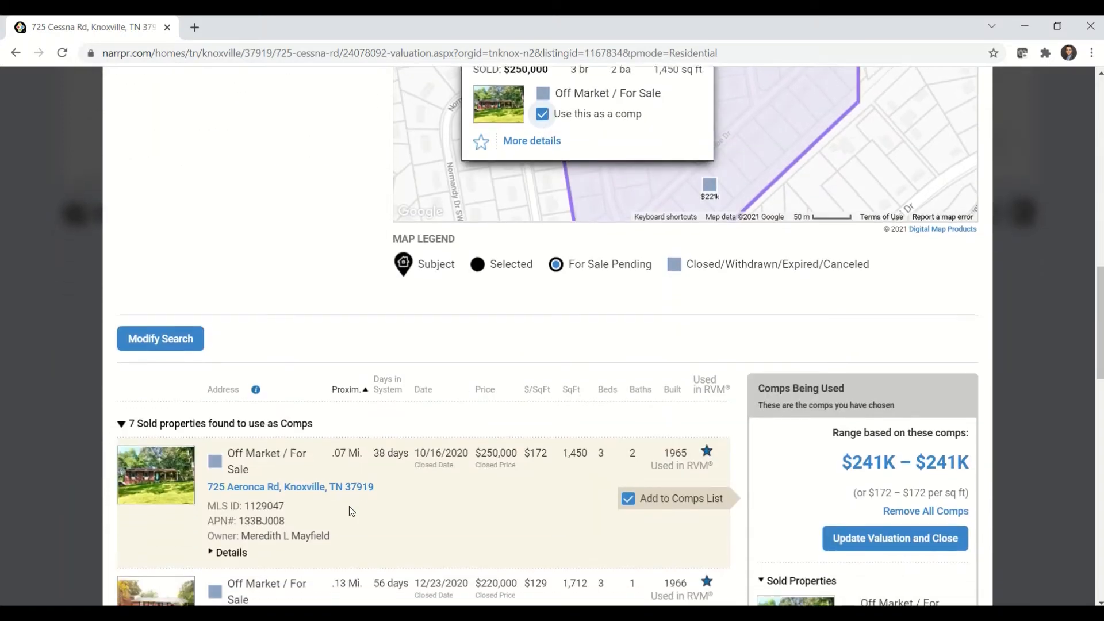
- Add the sold properties on Sabre Dr, Luscombe Dr and Waco Rd to the comps list and update the valuation
scroll(350, 506, down, 6)
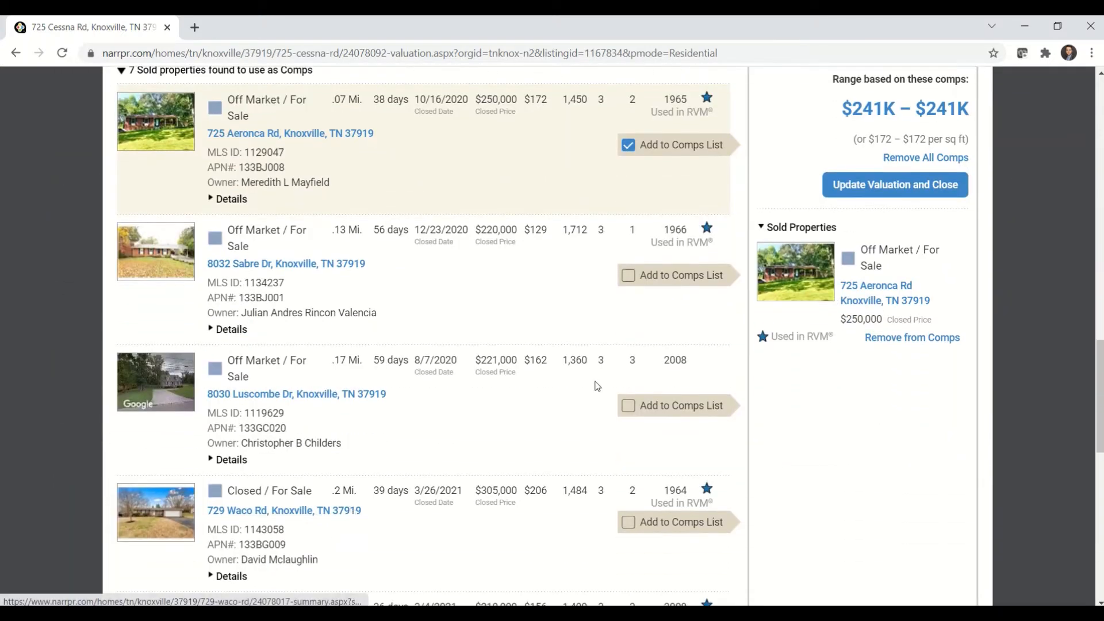
click(629, 277)
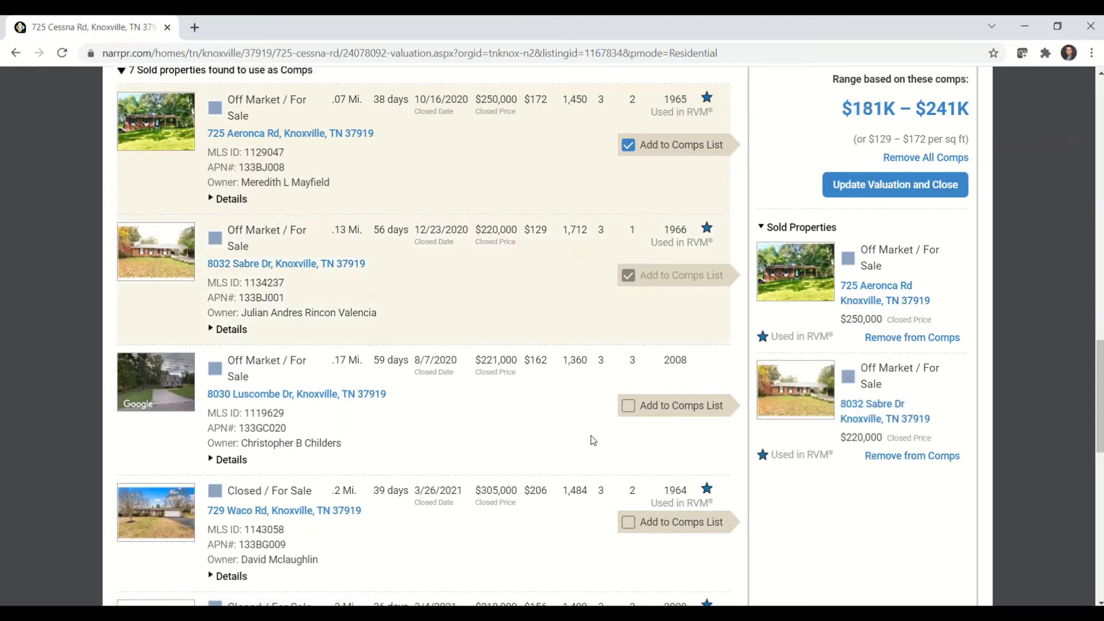
click(628, 407)
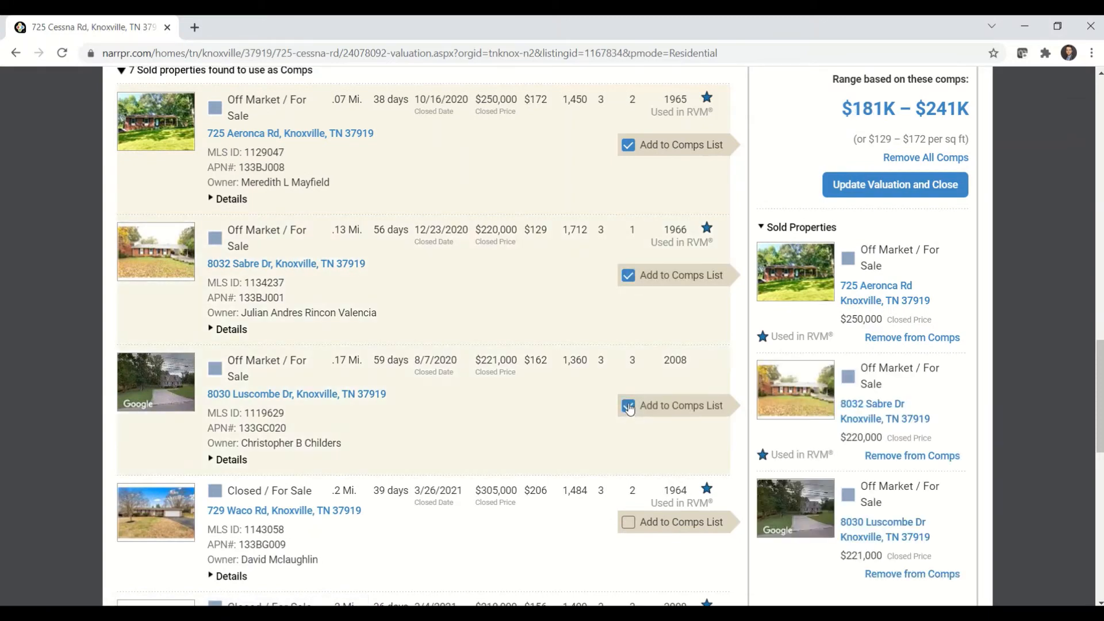
click(636, 529)
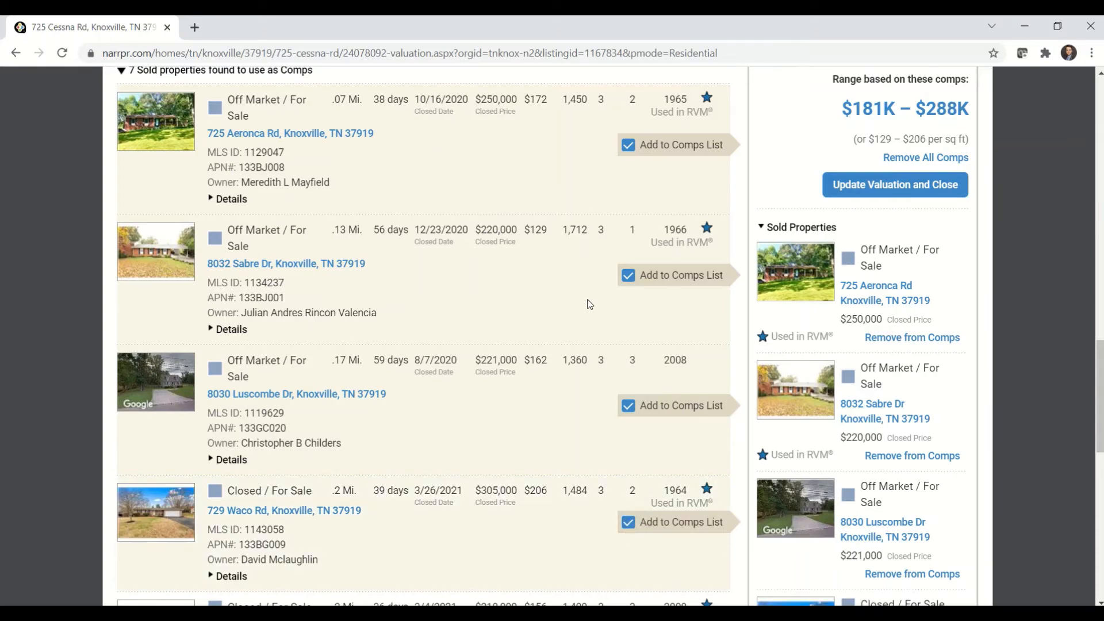
click(860, 187)
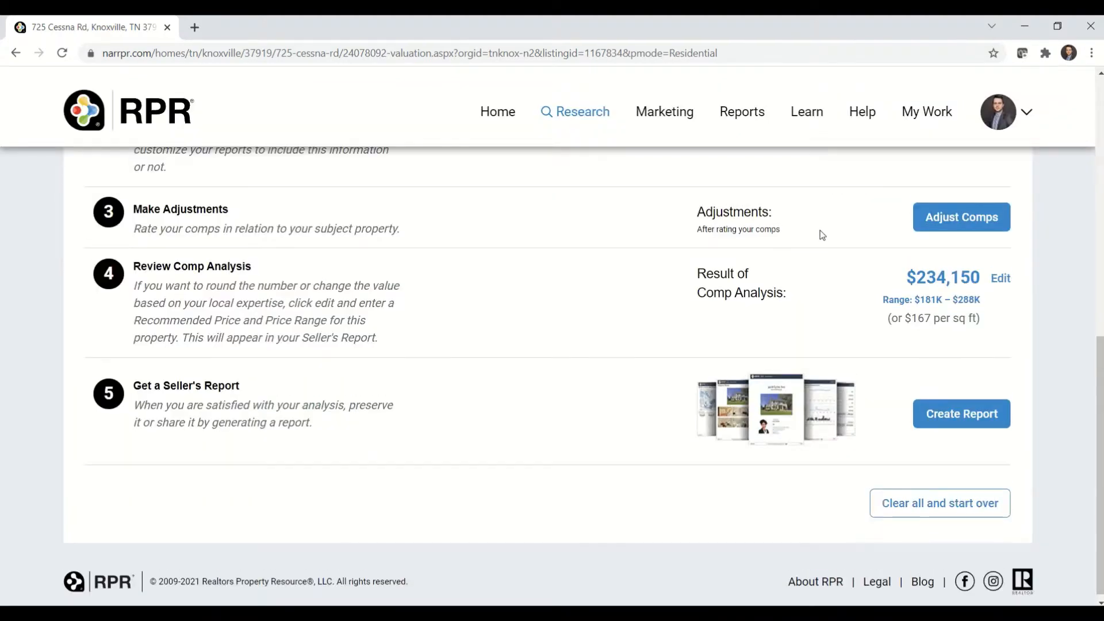
- In the comp adjustments, order the Aeronca Rd comp 2nd for reports and display the Sabre Dr comp's 04.05.2009 KAAR MLS listing record
click(946, 223)
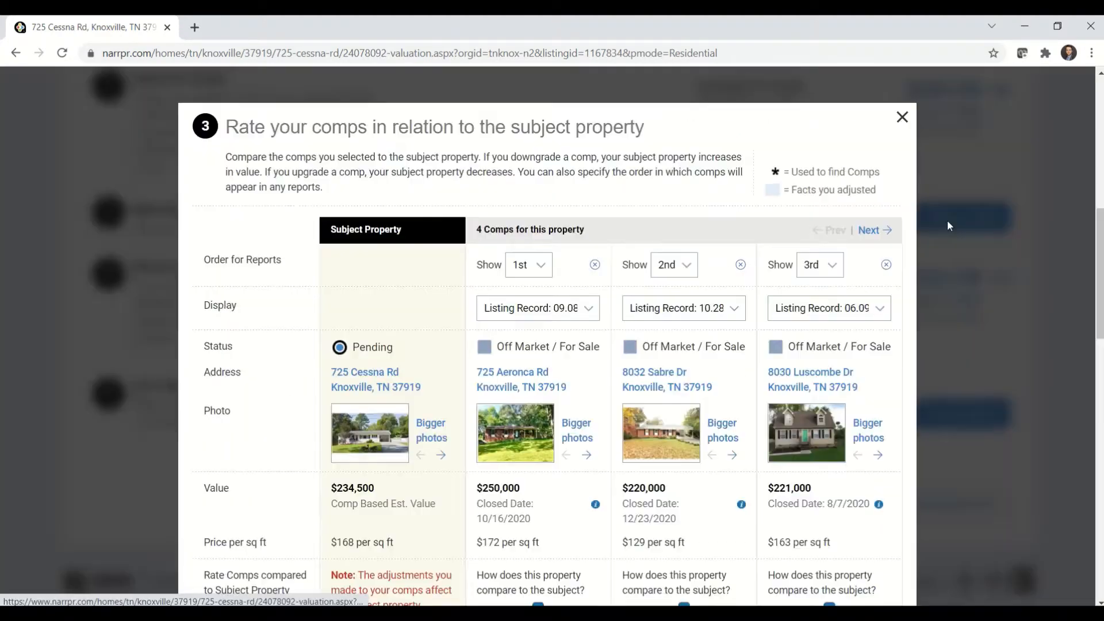
click(545, 267)
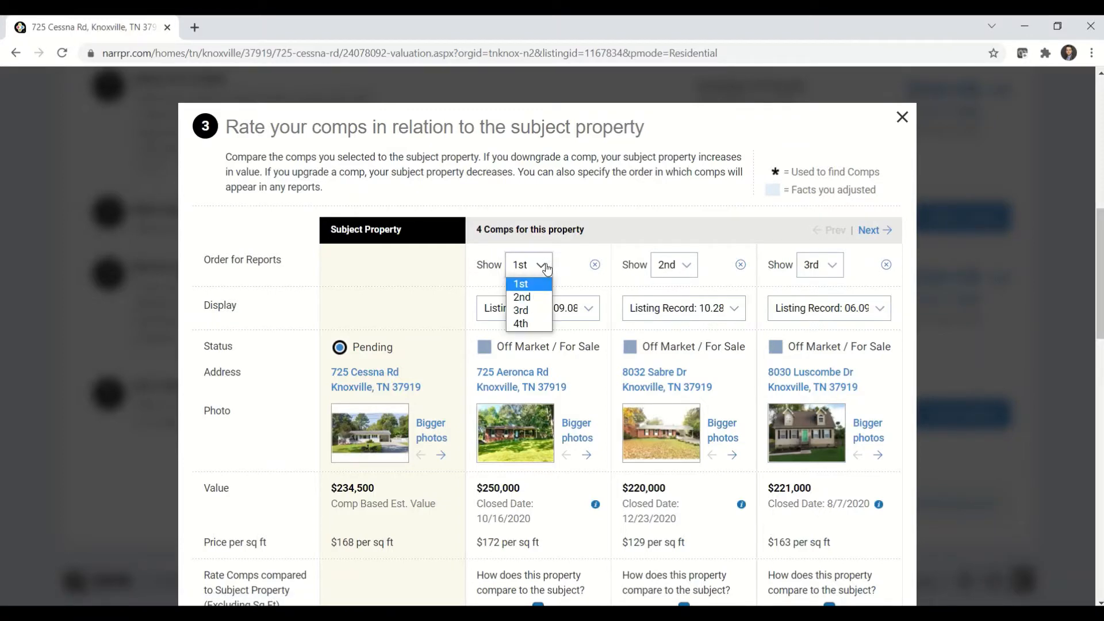
click(533, 297)
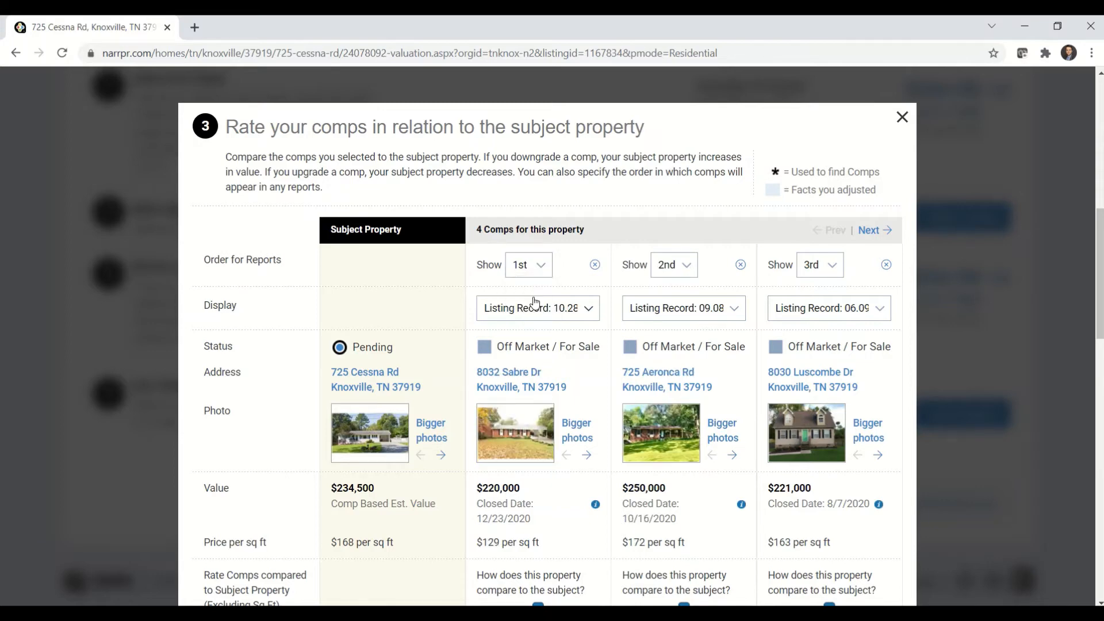
click(590, 312)
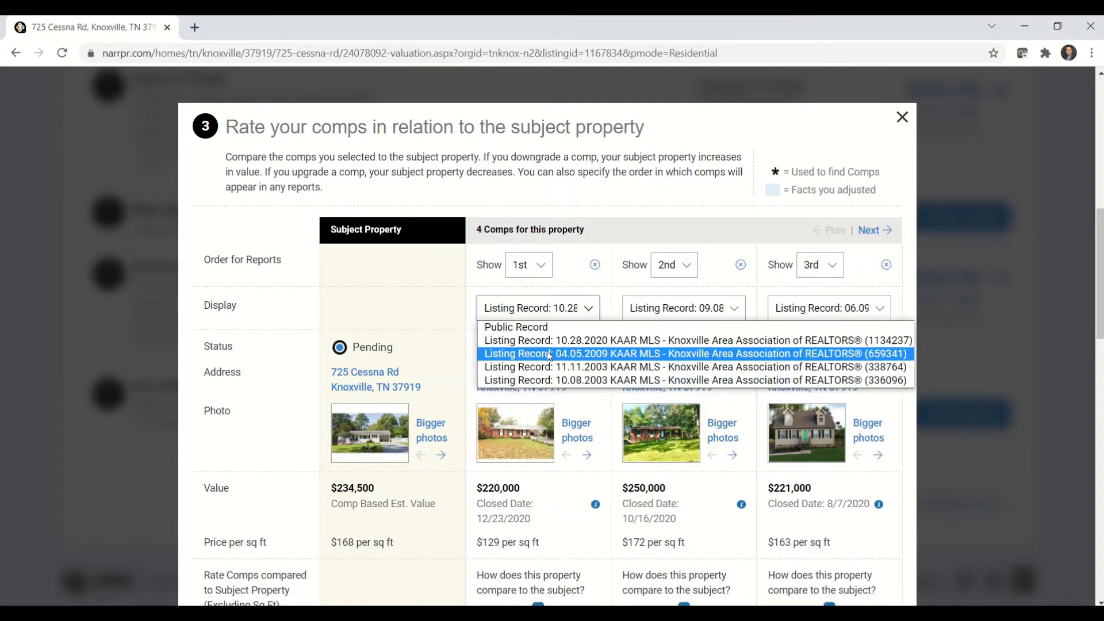
click(594, 354)
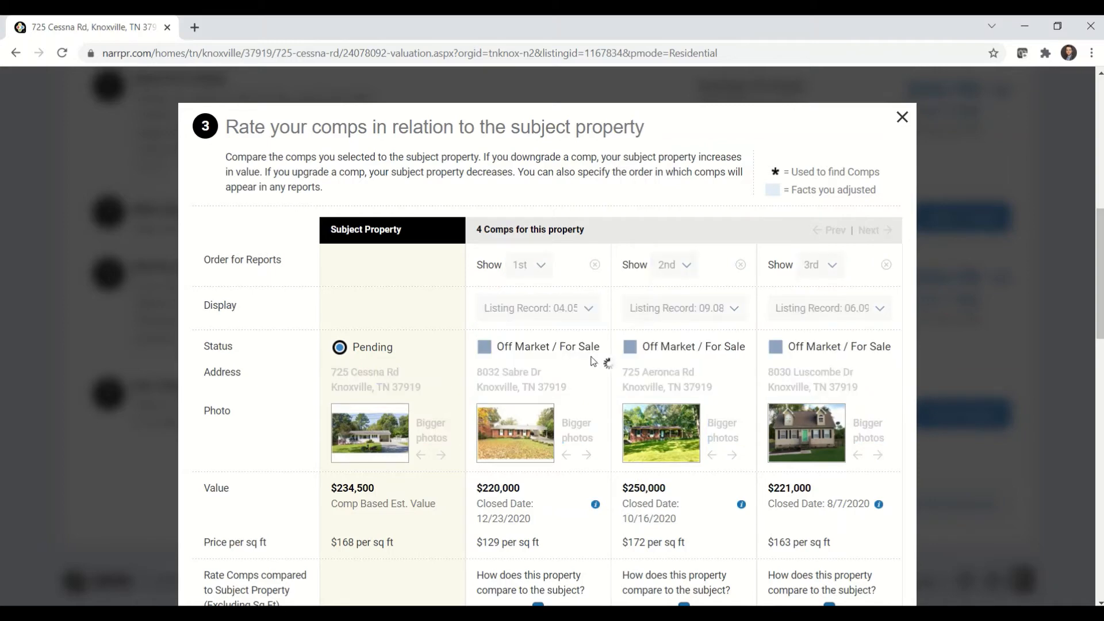
- Rate the Sabre Dr comp slightly better than the subject property and bring the fourth comp, on Waco Rd, into view
scroll(593, 388, down, 2)
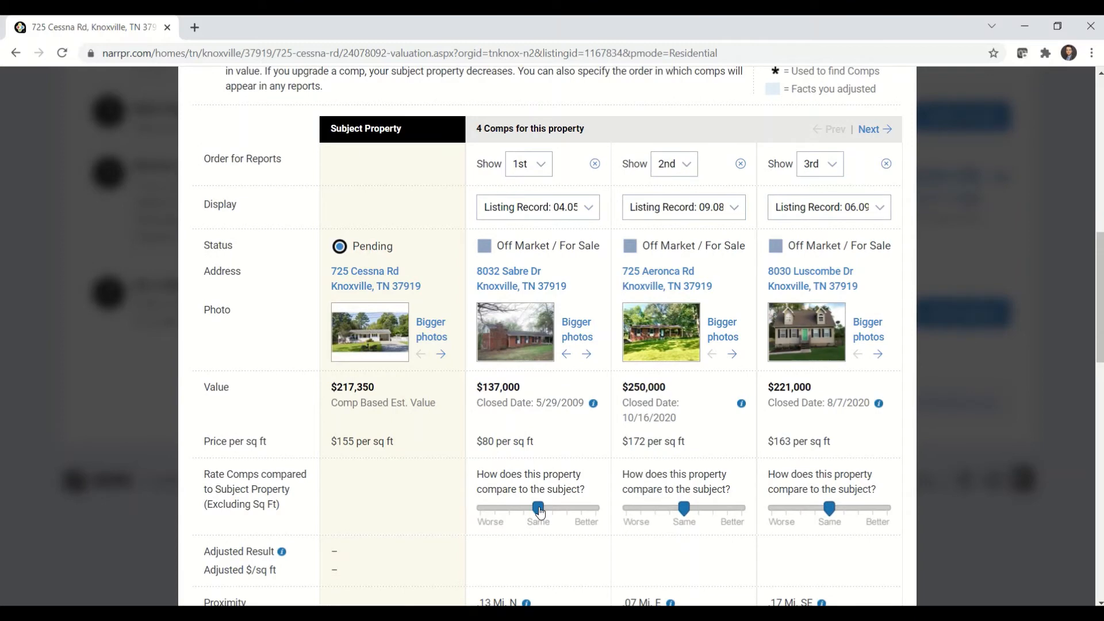
mouse_move(540, 511)
mouse_down()
mouse_move(510, 508)
mouse_move(560, 509)
mouse_up()
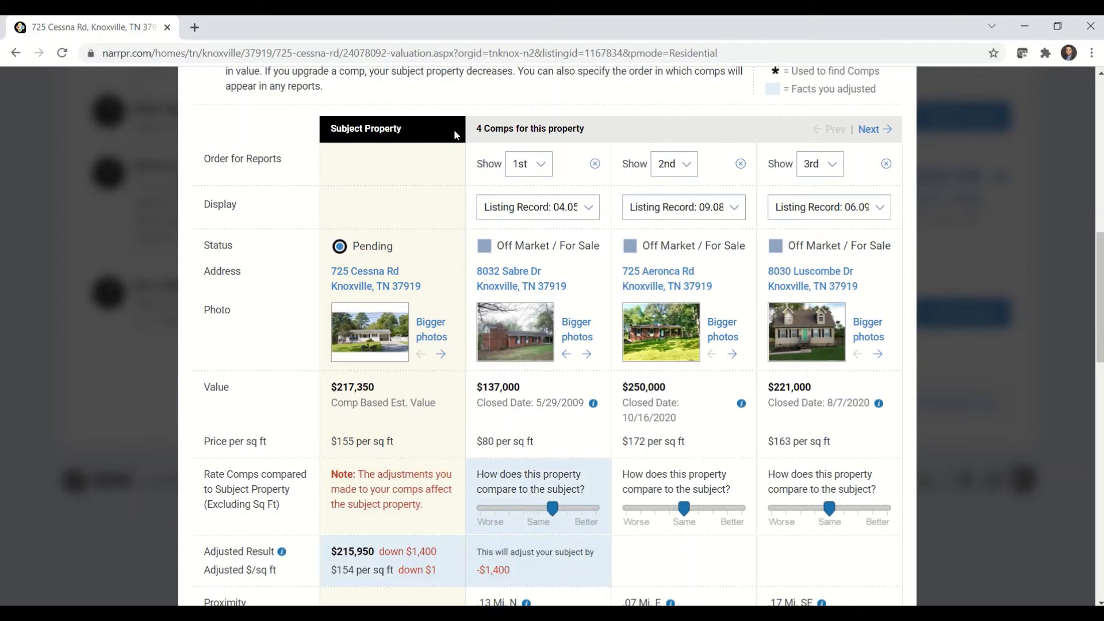
scroll(493, 130, up, 1)
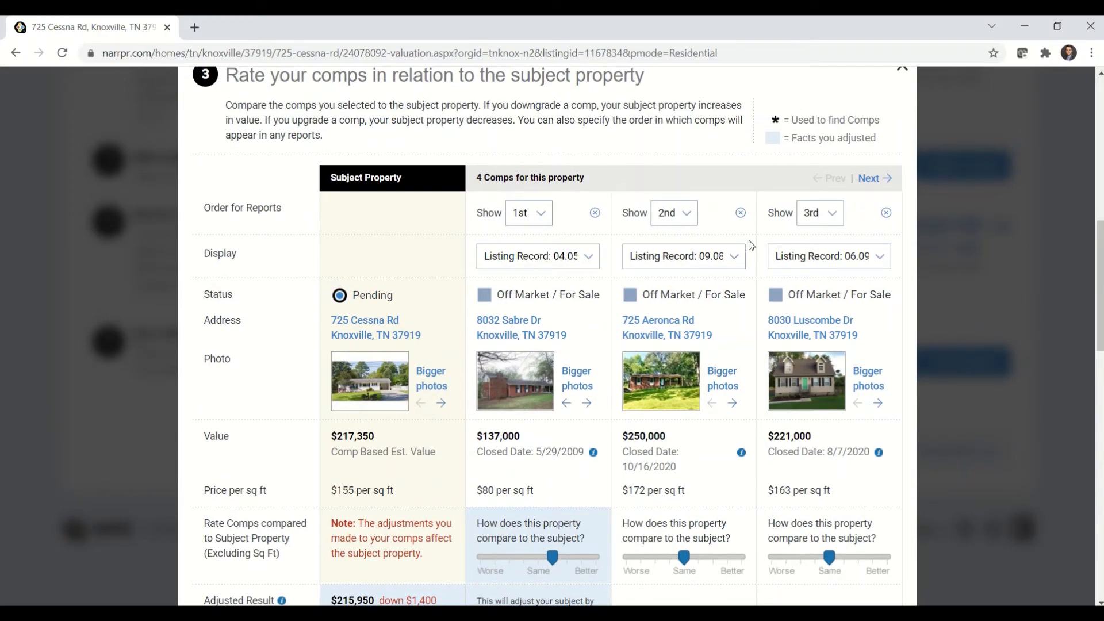
click(869, 179)
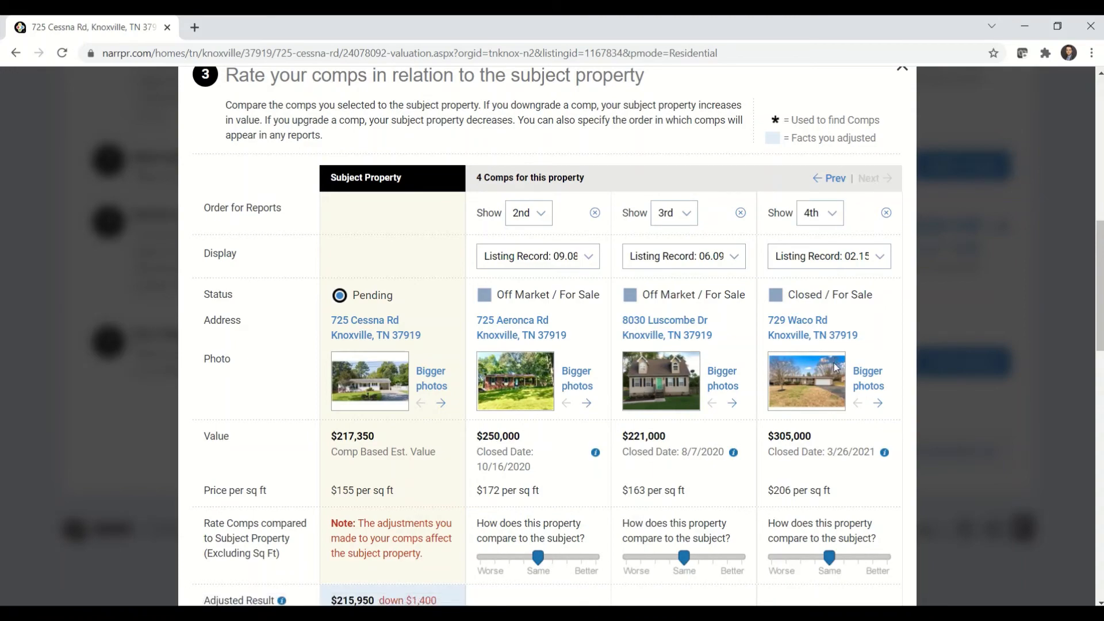
- Add the note "note" to the Luscombe Dr comp, include it in the reports, and update the valuation
scroll(751, 496, down, 10)
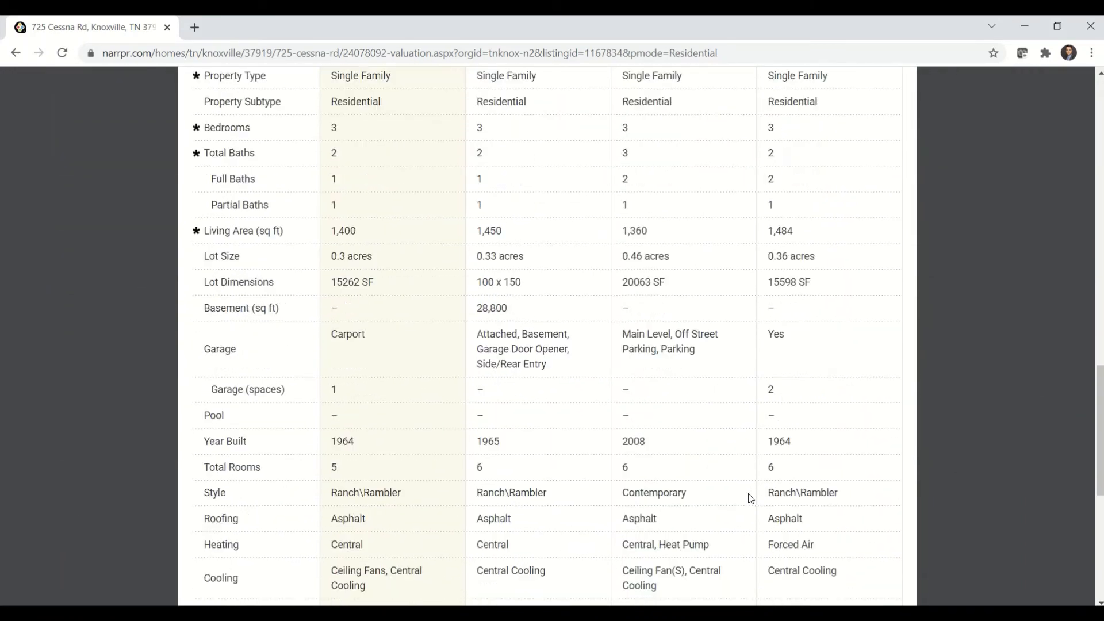
scroll(751, 498, down, 7)
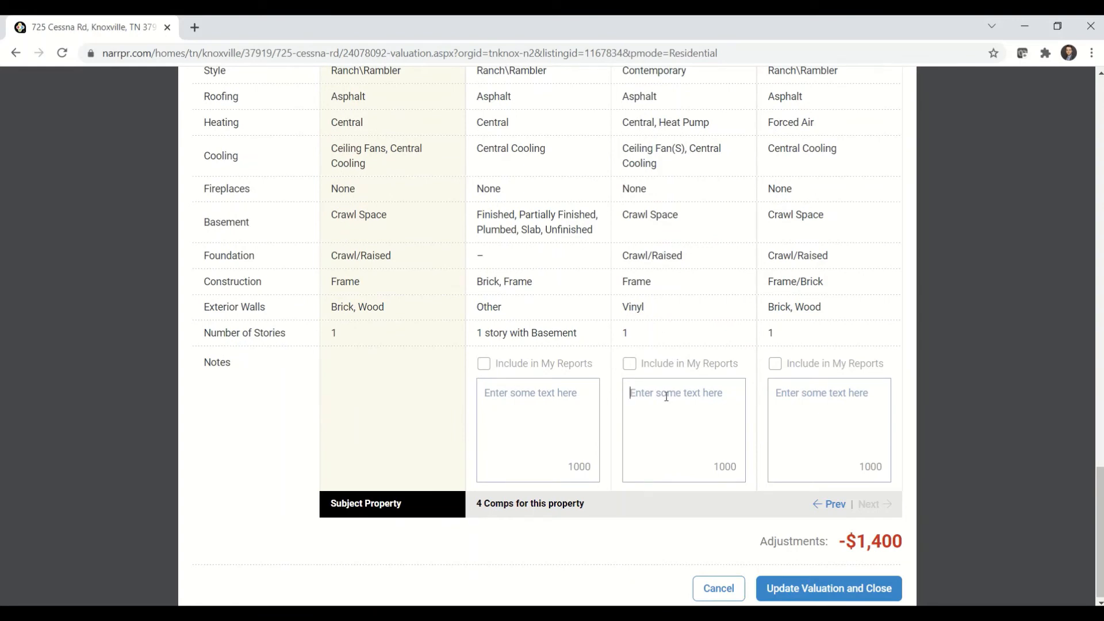
text(note)
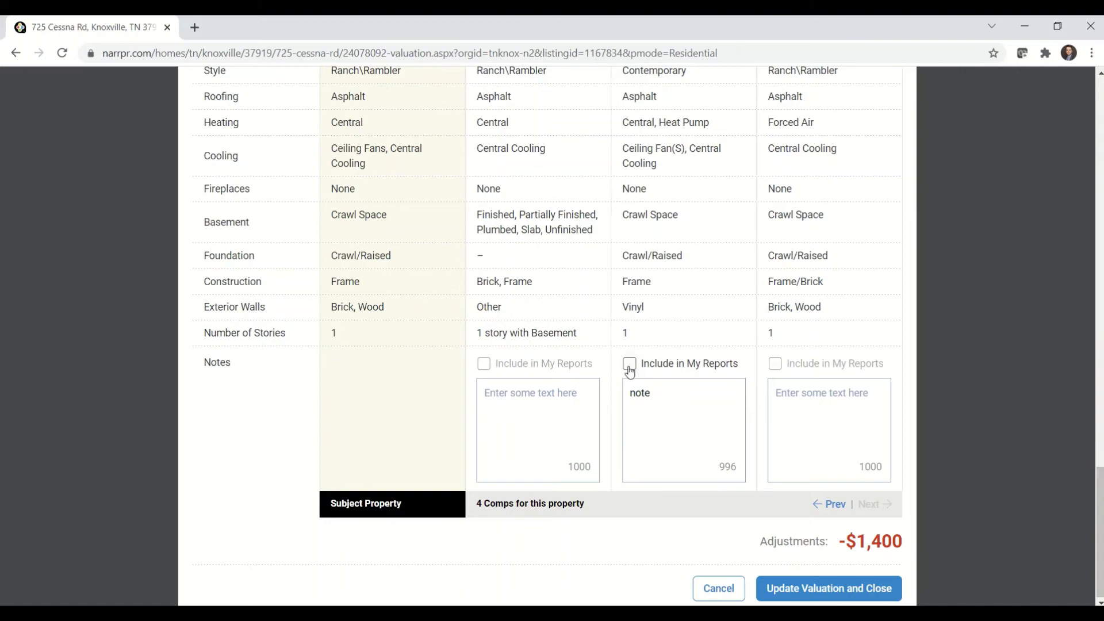
click(629, 364)
scroll(692, 393, down, 1)
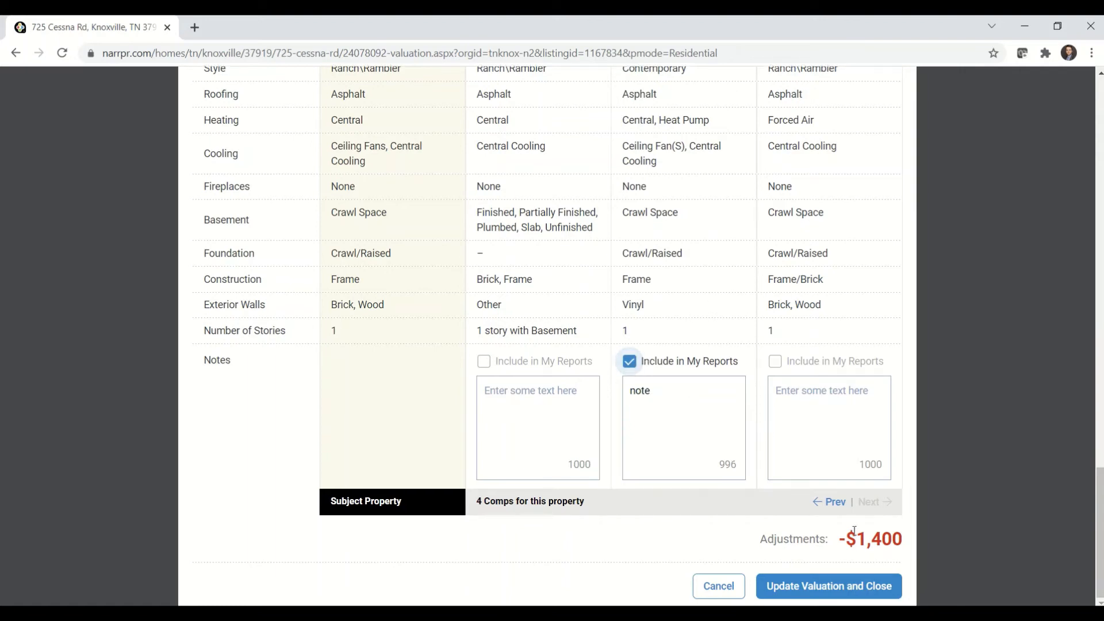
click(810, 592)
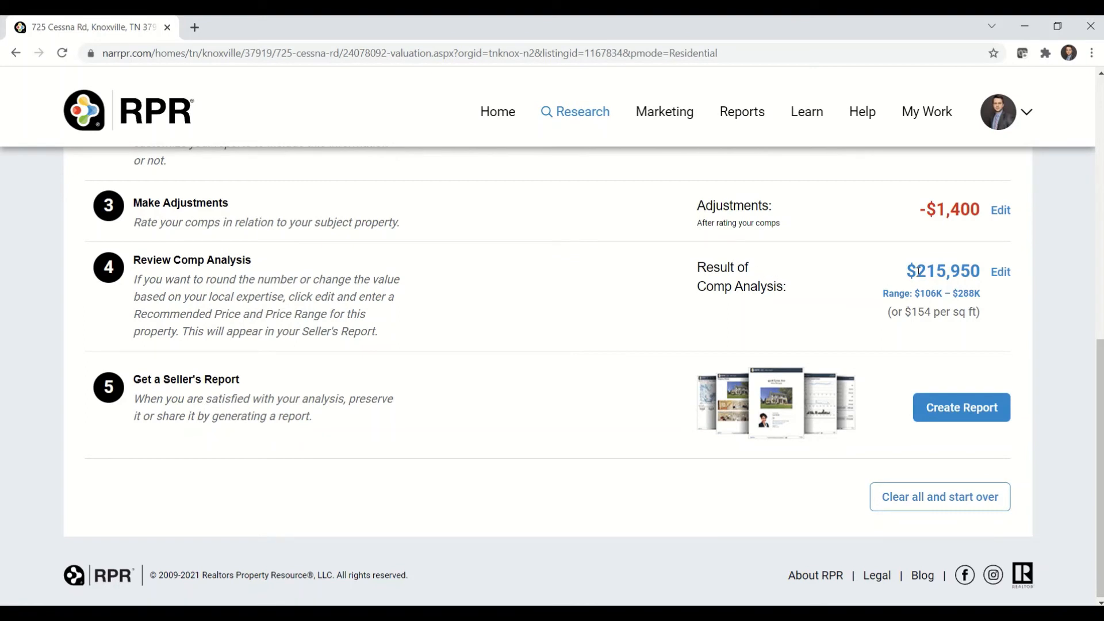
- Set the recommended price in the comp analysis to $216,000 and save it
click(1006, 277)
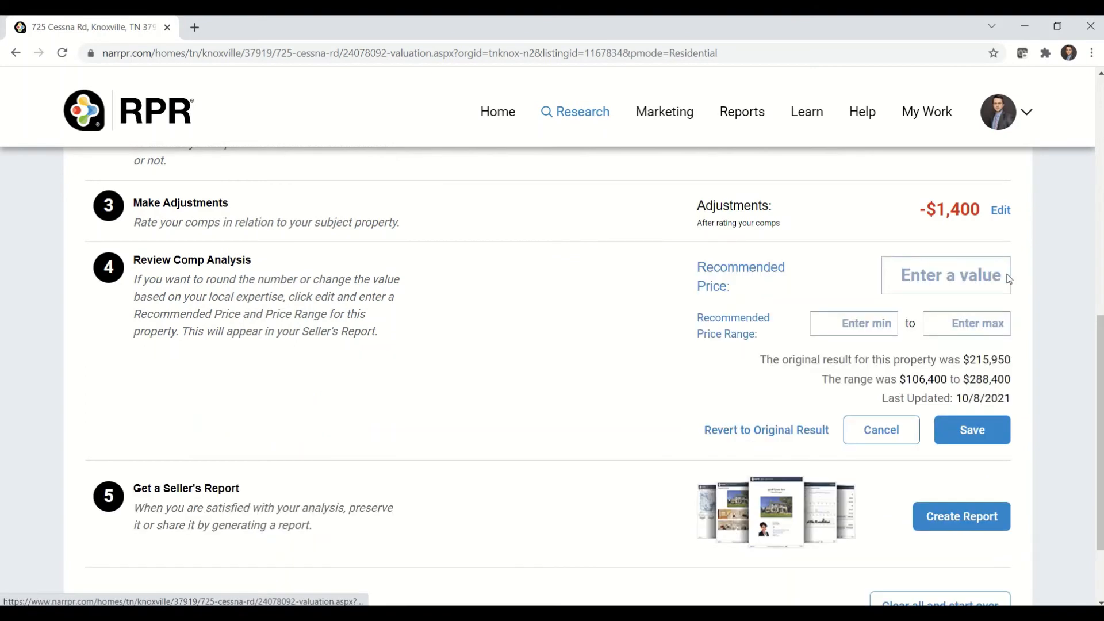
click(948, 277)
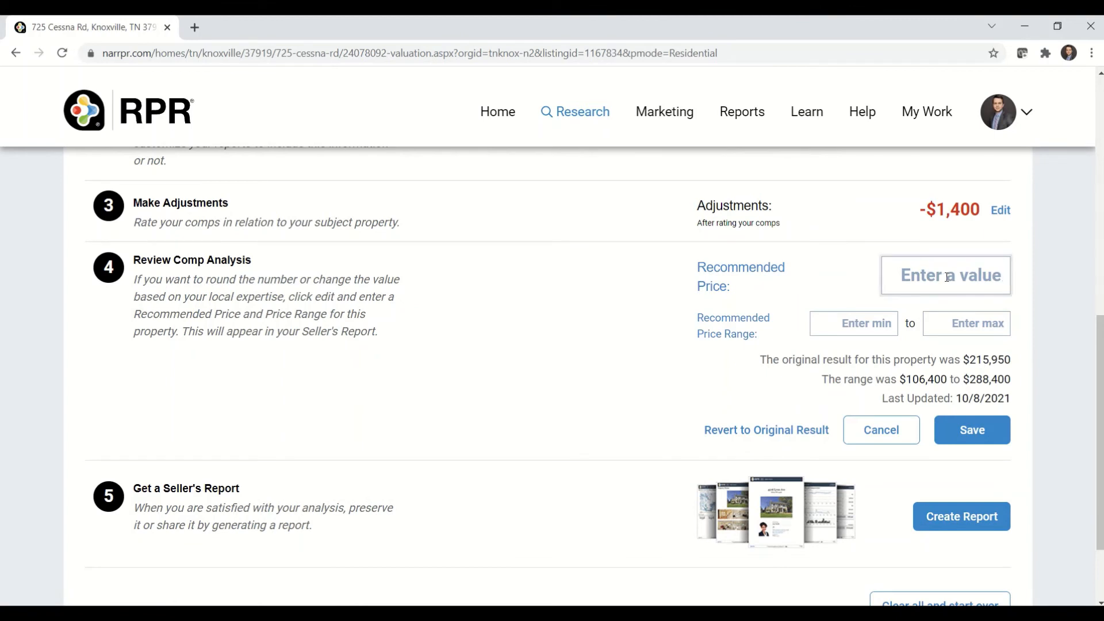
text(216)
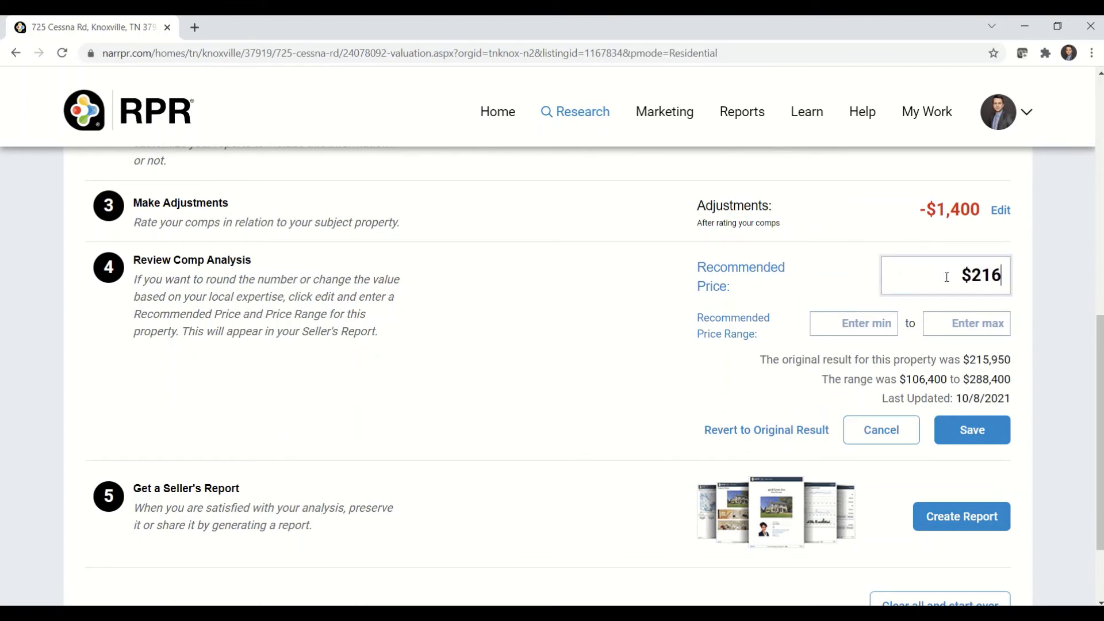
text(,000)
click(971, 431)
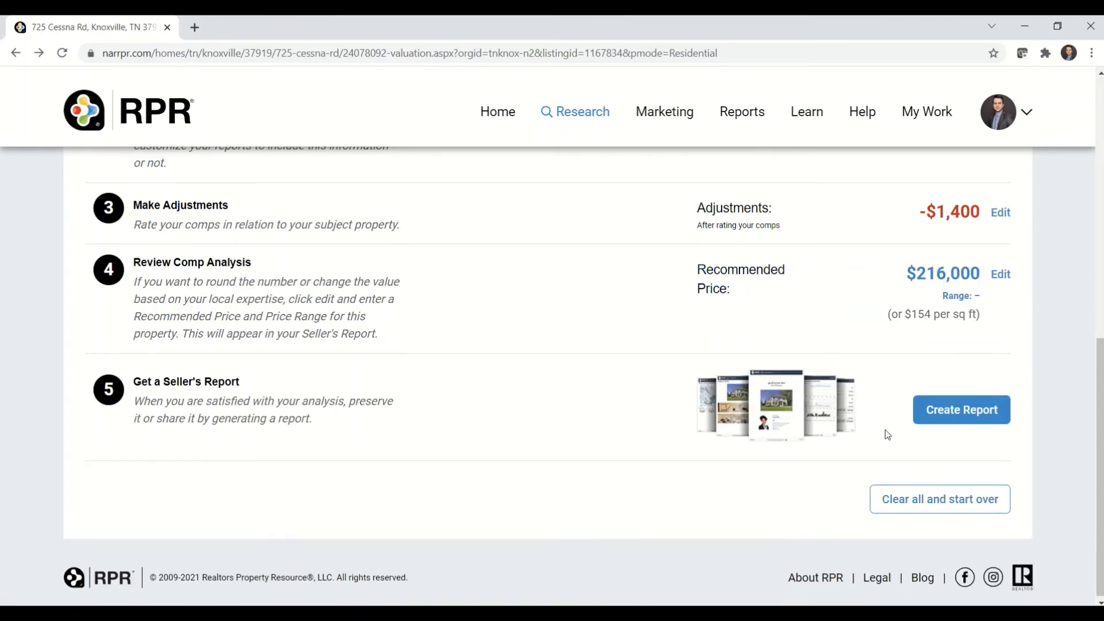
- Start creating a report from the valuation and expand the contents of the Seller's Report
click(956, 418)
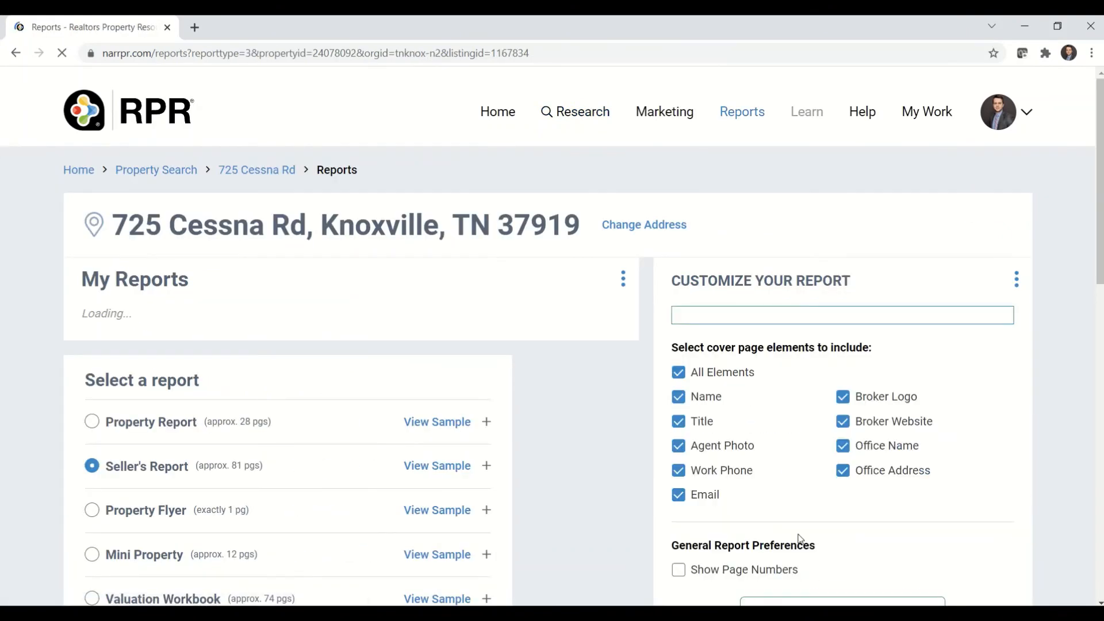
scroll(504, 483, down, 3)
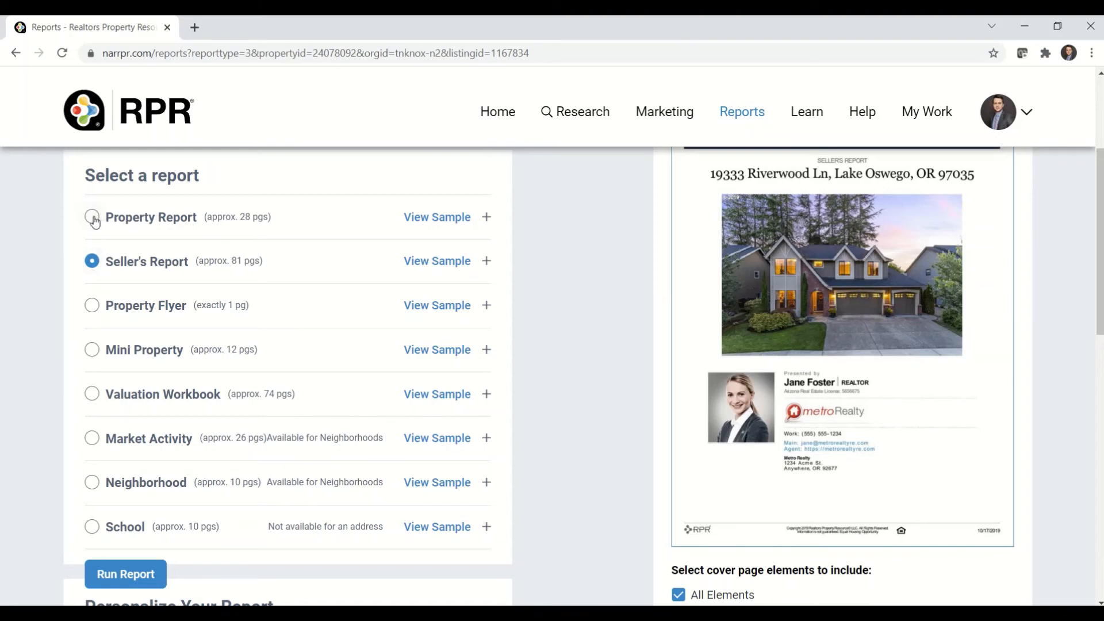
click(138, 266)
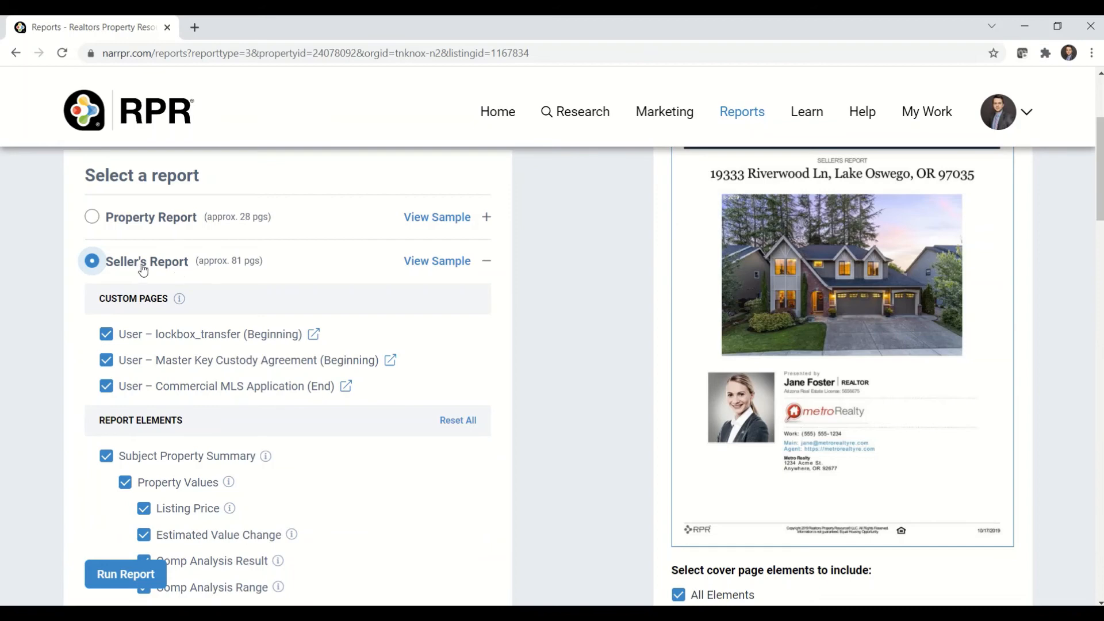
- Examine the Seller's Report's included elements, cover page choices, personalization fields and delivery methods
scroll(242, 397, down, 4)
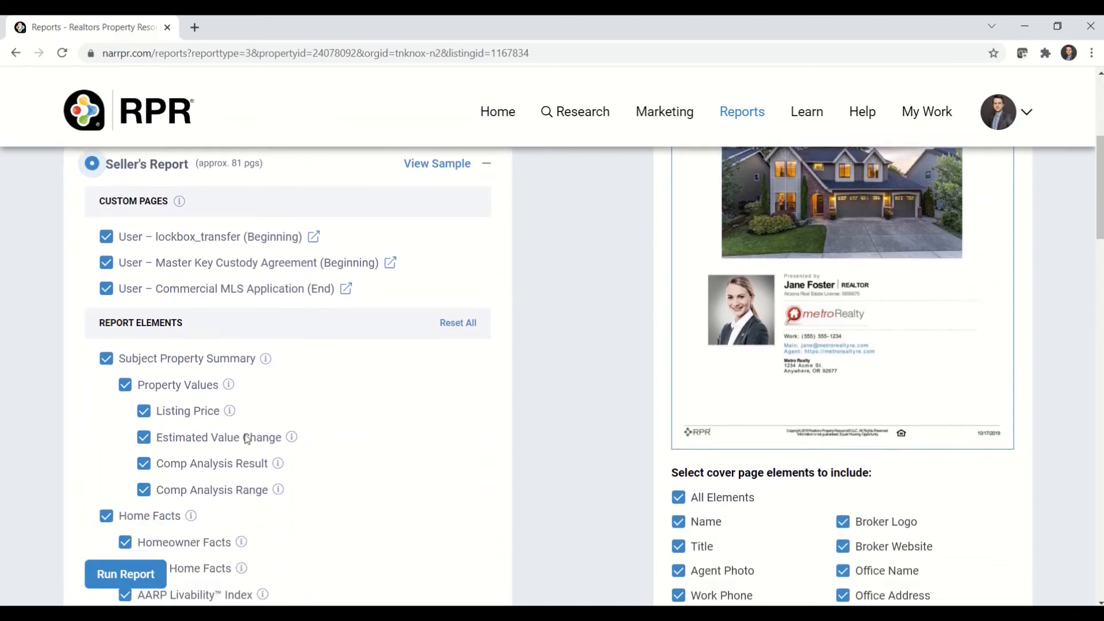
scroll(246, 439, down, 3)
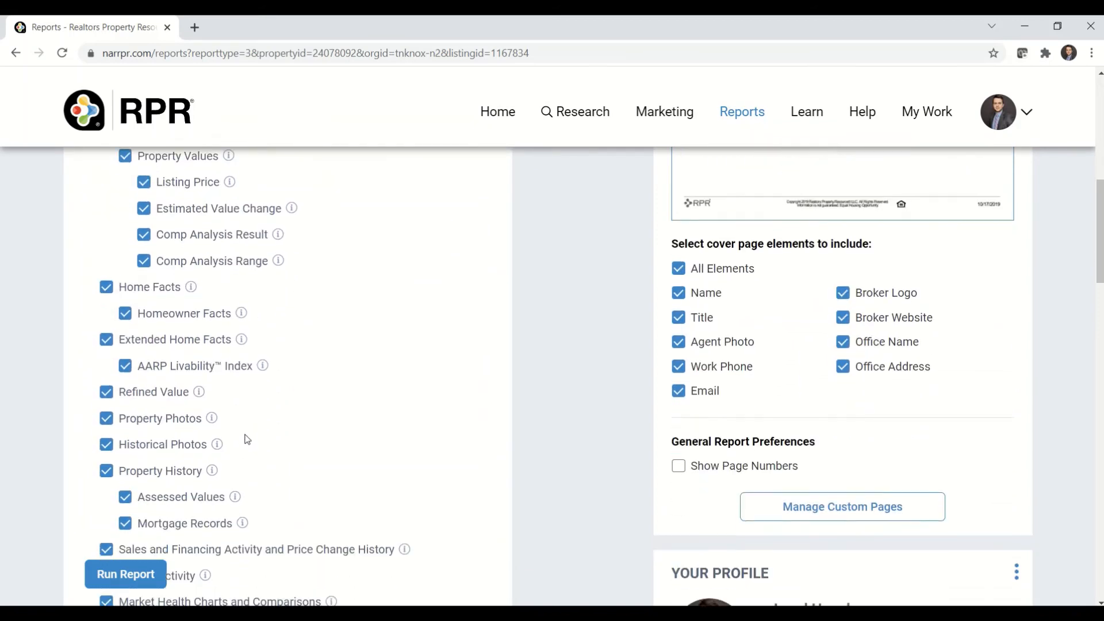
scroll(207, 456, down, 4)
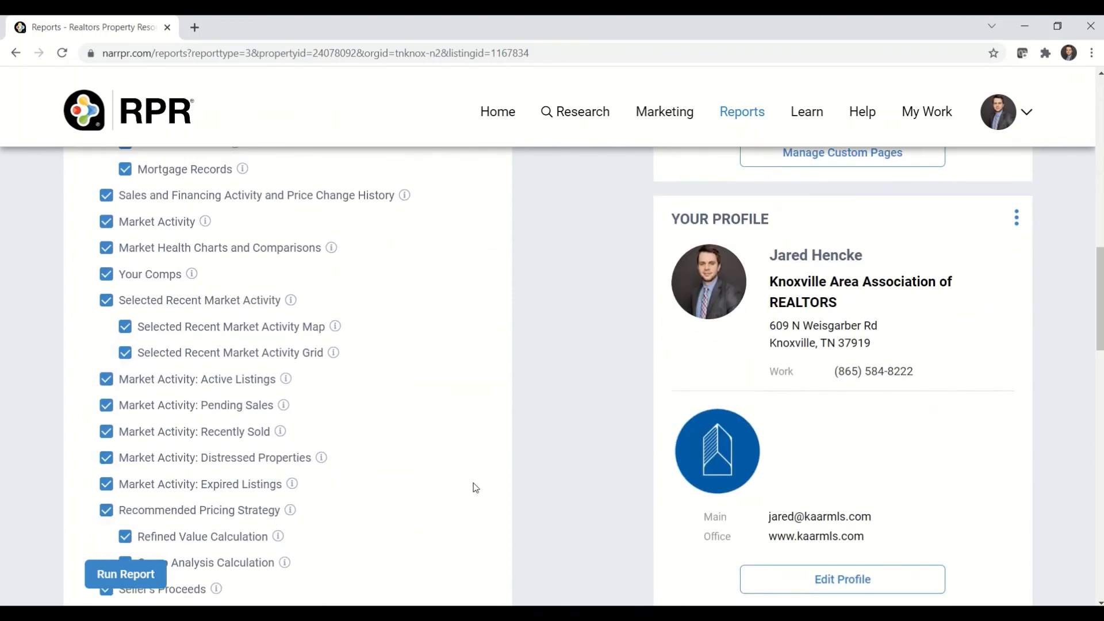
scroll(535, 505, down, 5)
scroll(534, 505, down, 14)
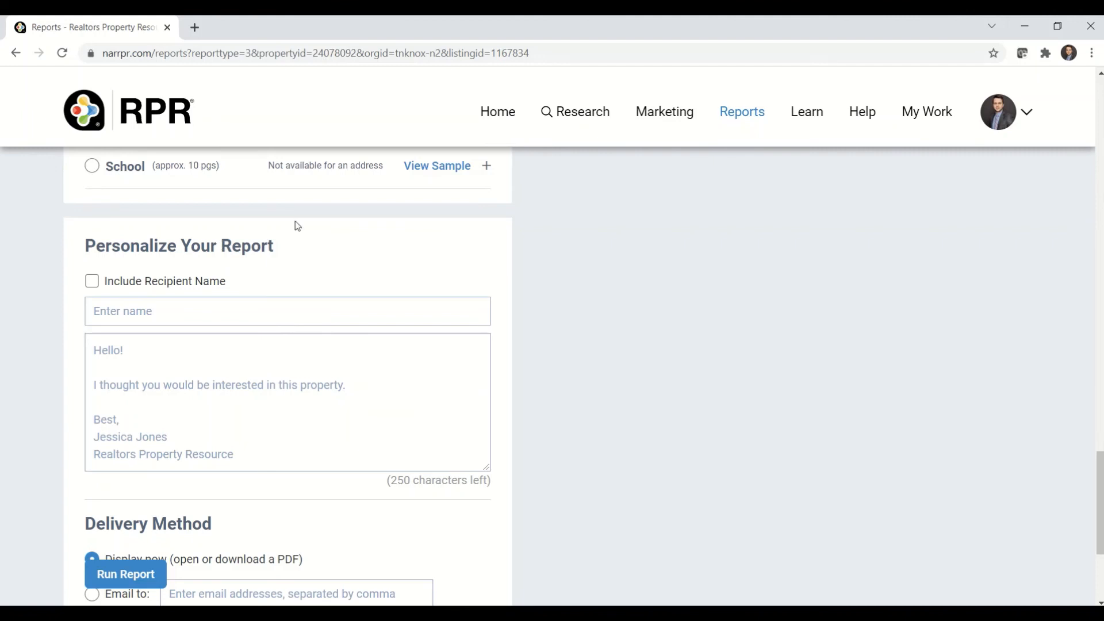
scroll(182, 317, down, 1)
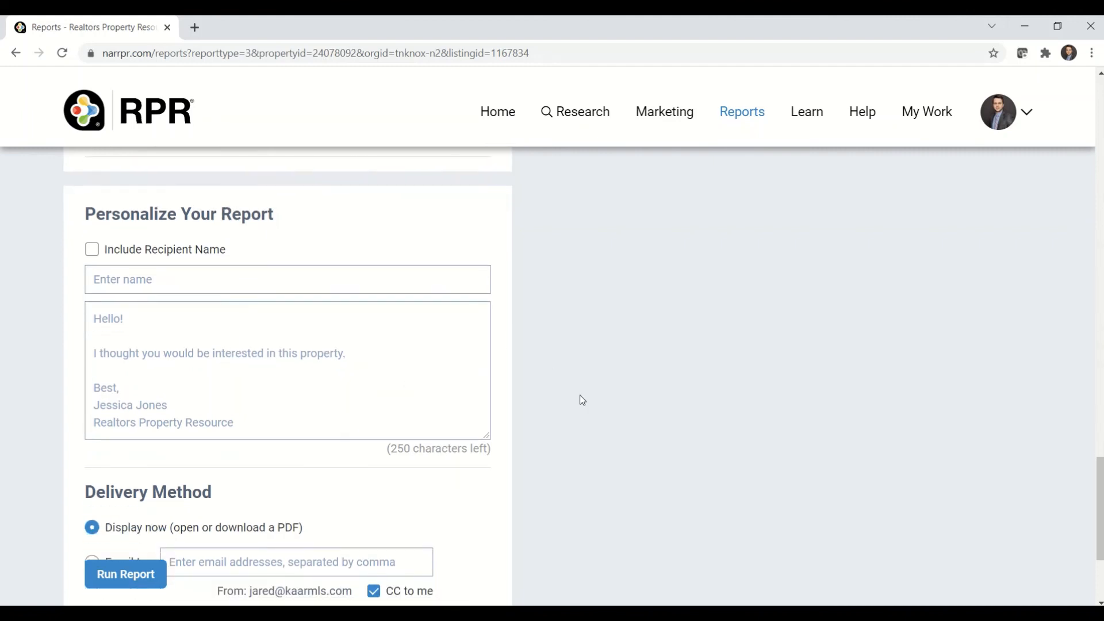
scroll(580, 400, down, 3)
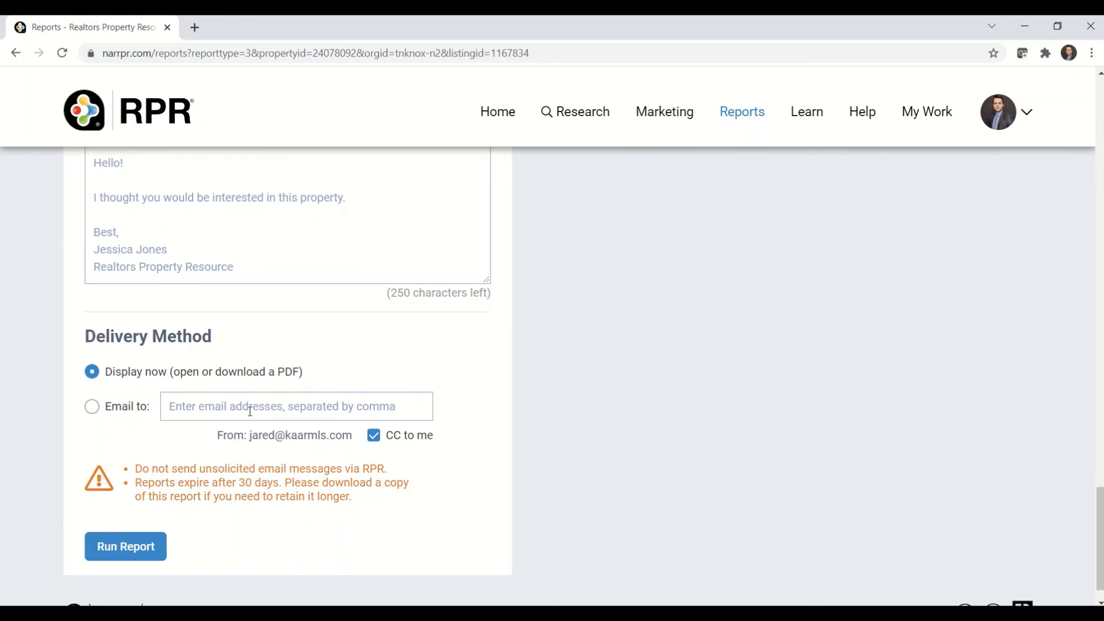
- Run the Seller's Report, dismiss the generation notice, and open the list of saved reports
click(134, 551)
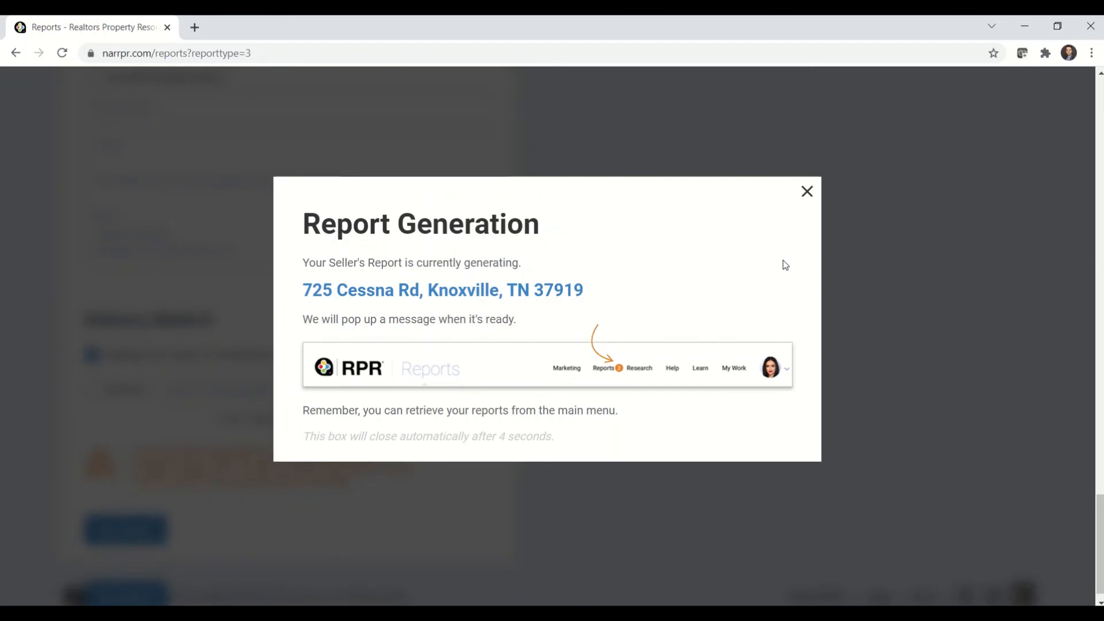
click(808, 197)
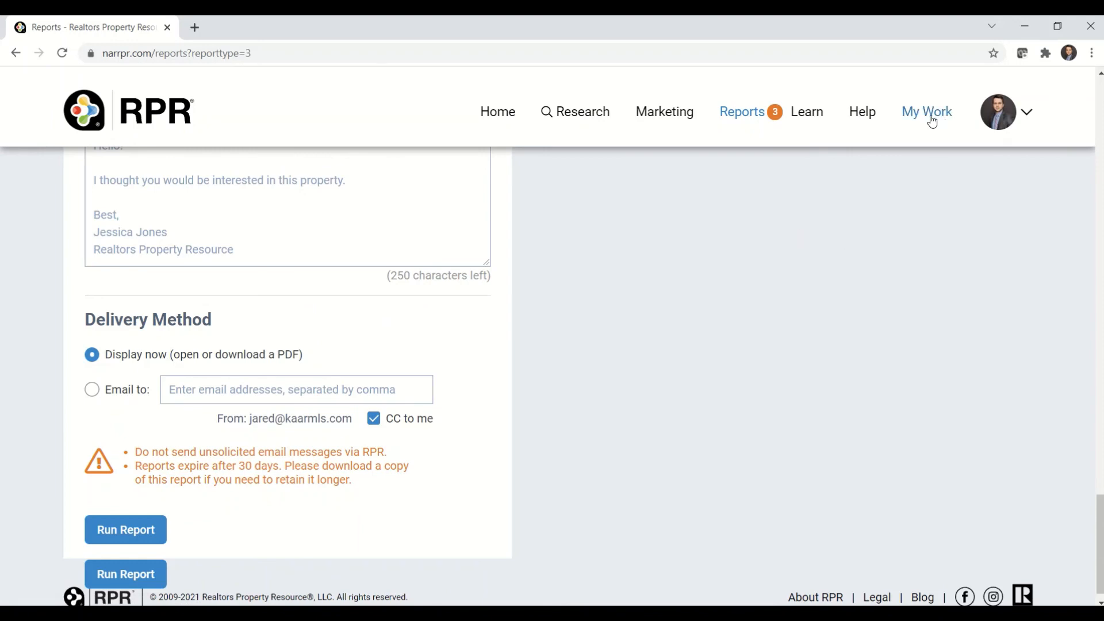
mouse_move(927, 113)
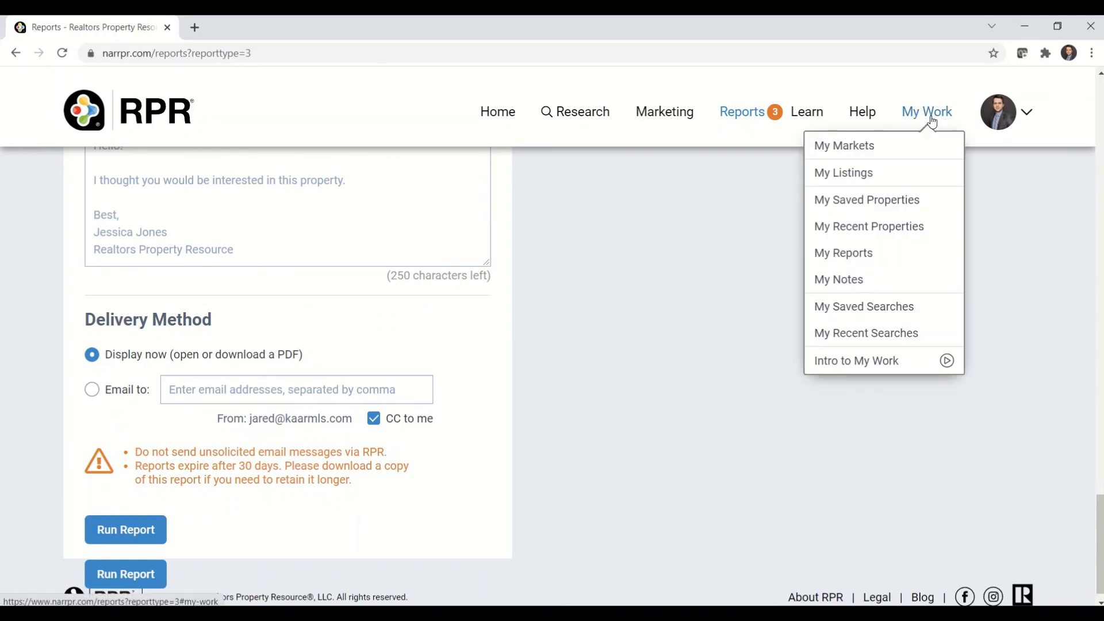
click(852, 254)
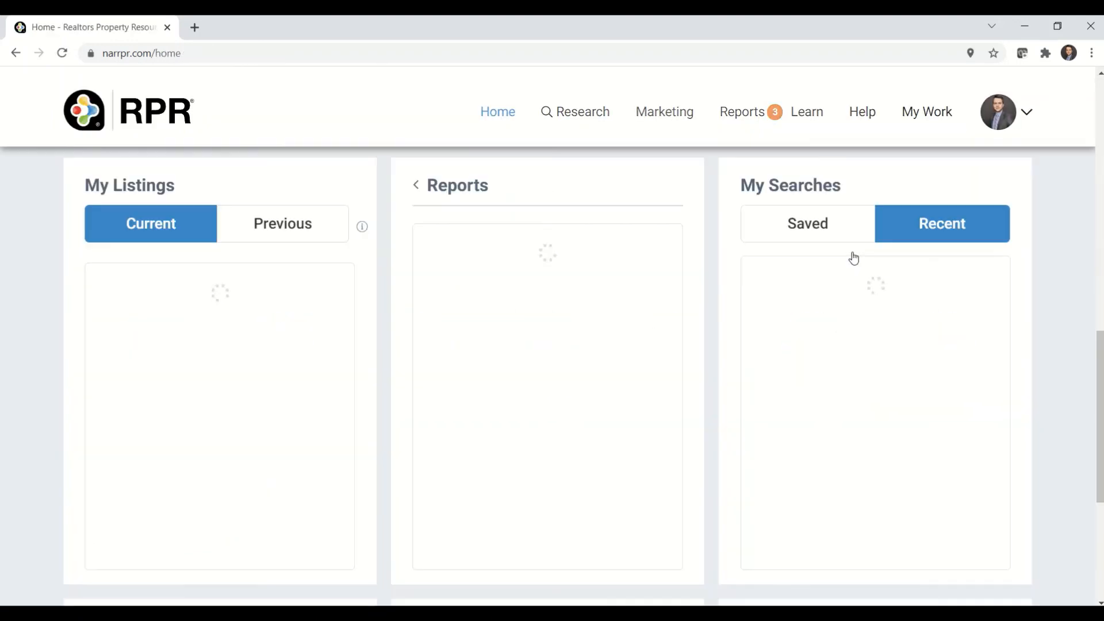